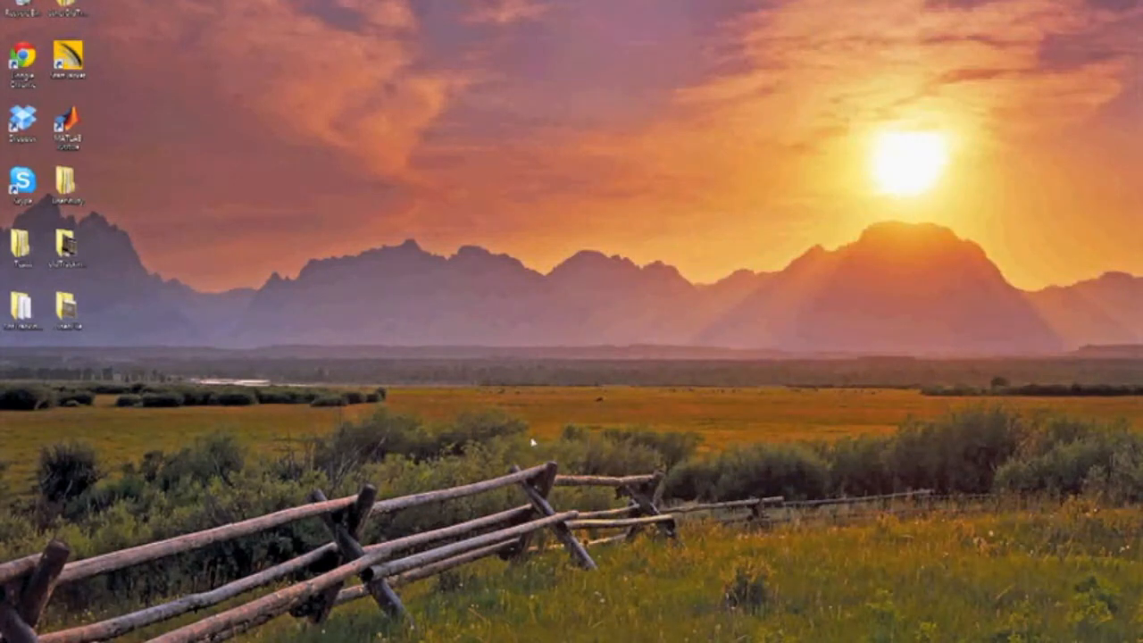
Close the open folder windows and launch MATLAB with Jacket from its desktop shortcut.
{"action": "mouse_move", "coordinate": [143, 642]}
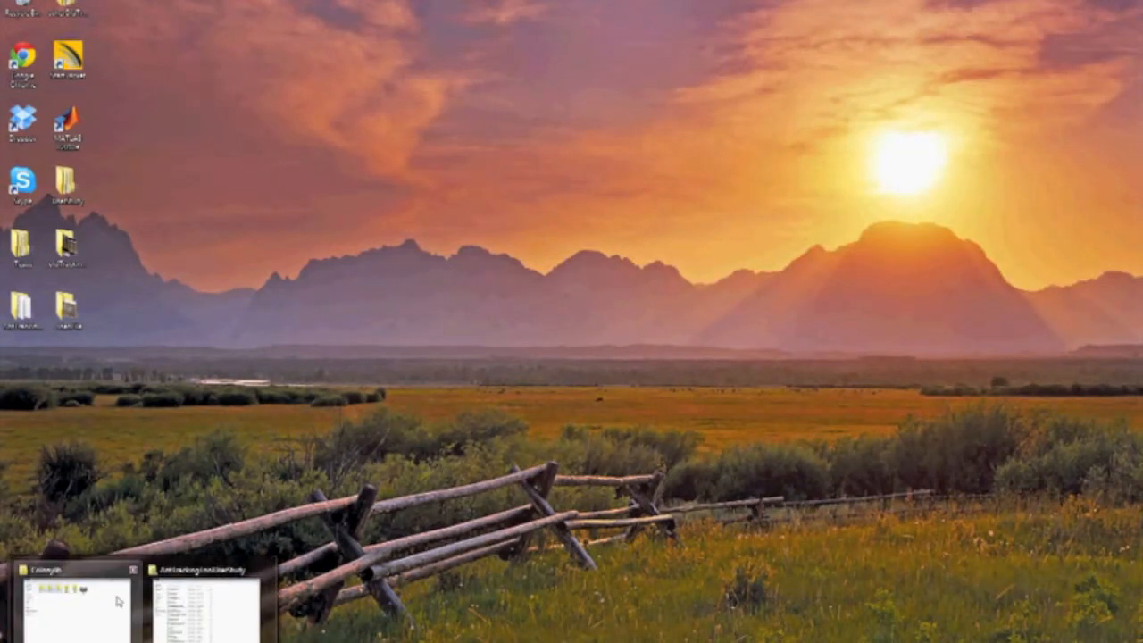
{"action": "left_click", "coordinate": [134, 570]}
{"action": "left_click", "coordinate": [145, 570]}
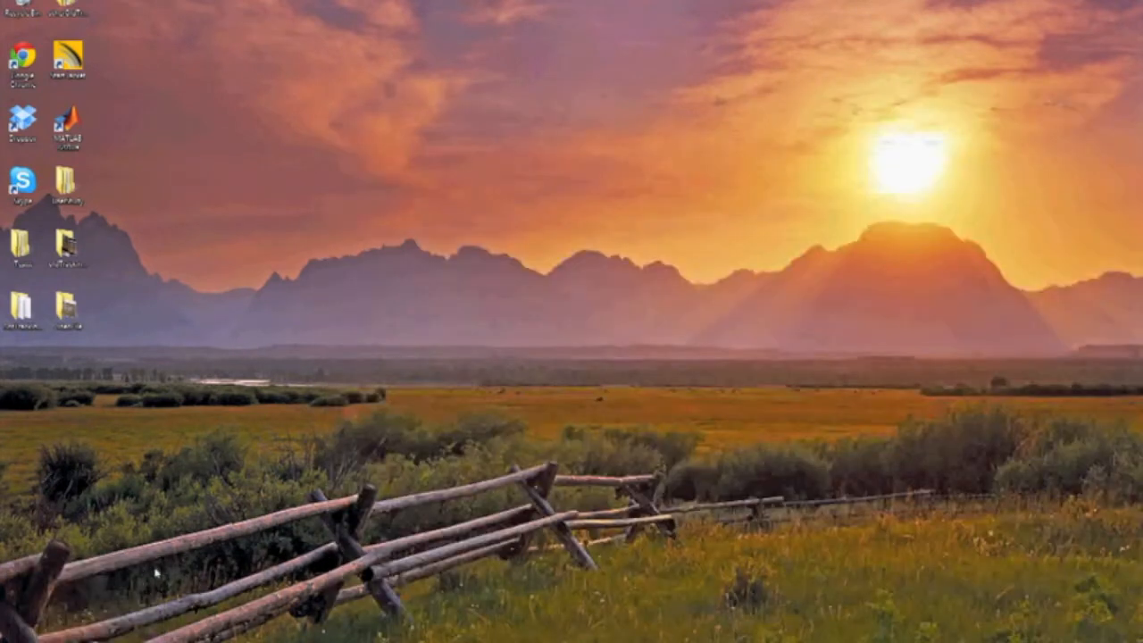
{"action": "double_click", "coordinate": [75, 67]}
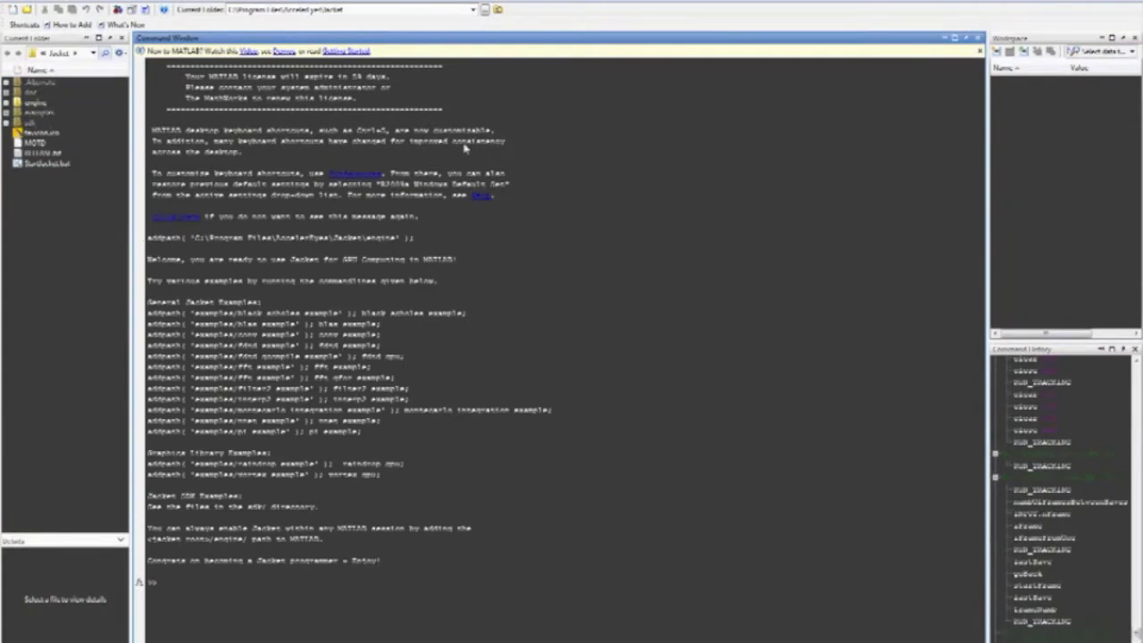
Set the current folder to AntTrackingToolUserStudy on the Desktop.
{"action": "left_click", "coordinate": [484, 10]}
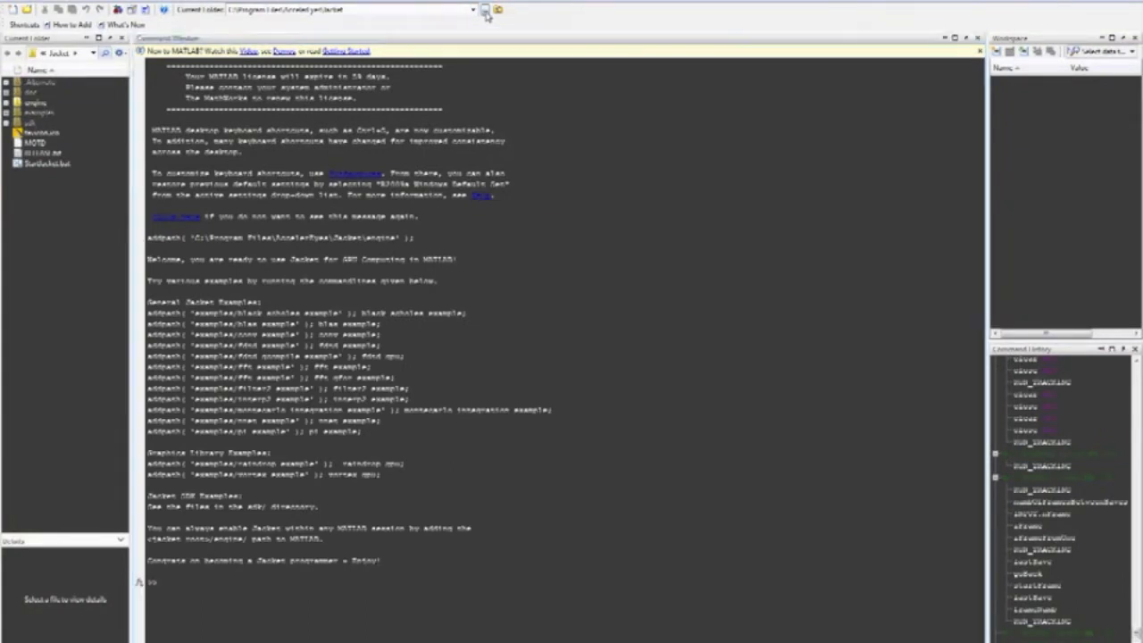
{"action": "left_click", "coordinate": [506, 380]}
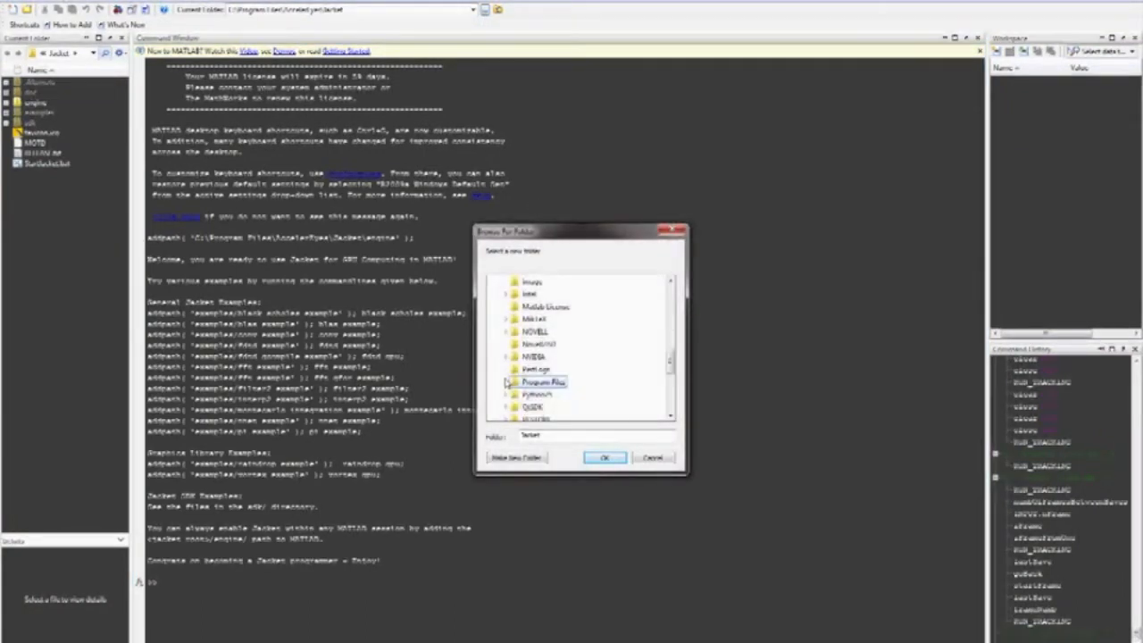
{"action": "left_click_drag", "start_coordinate": [675, 369], "coordinate": [679, 293]}
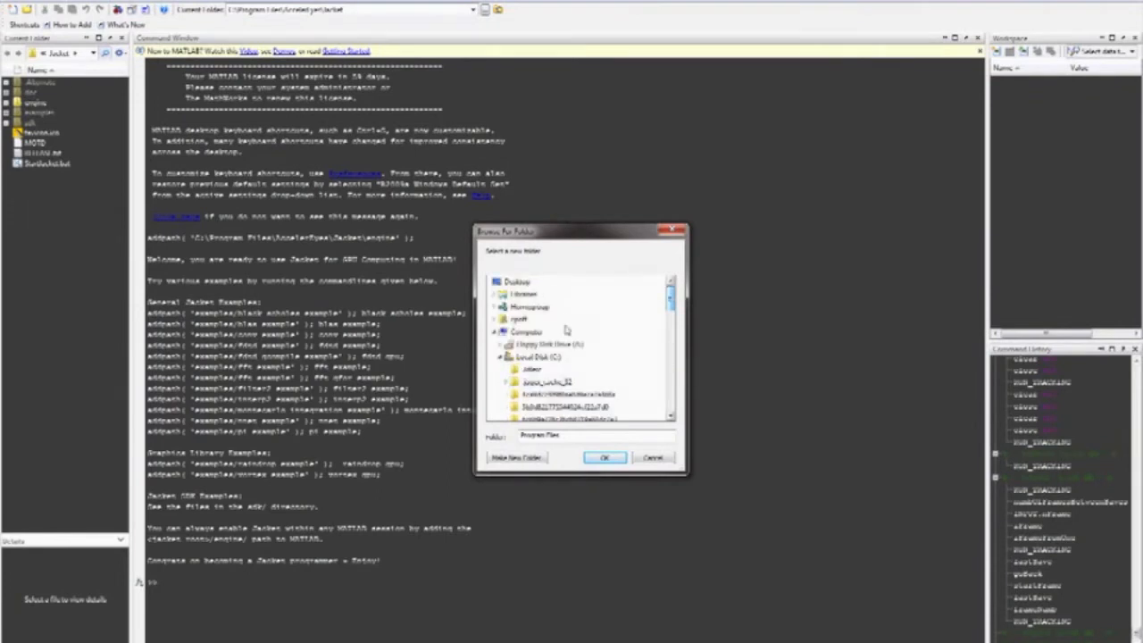
{"action": "left_click", "coordinate": [500, 357]}
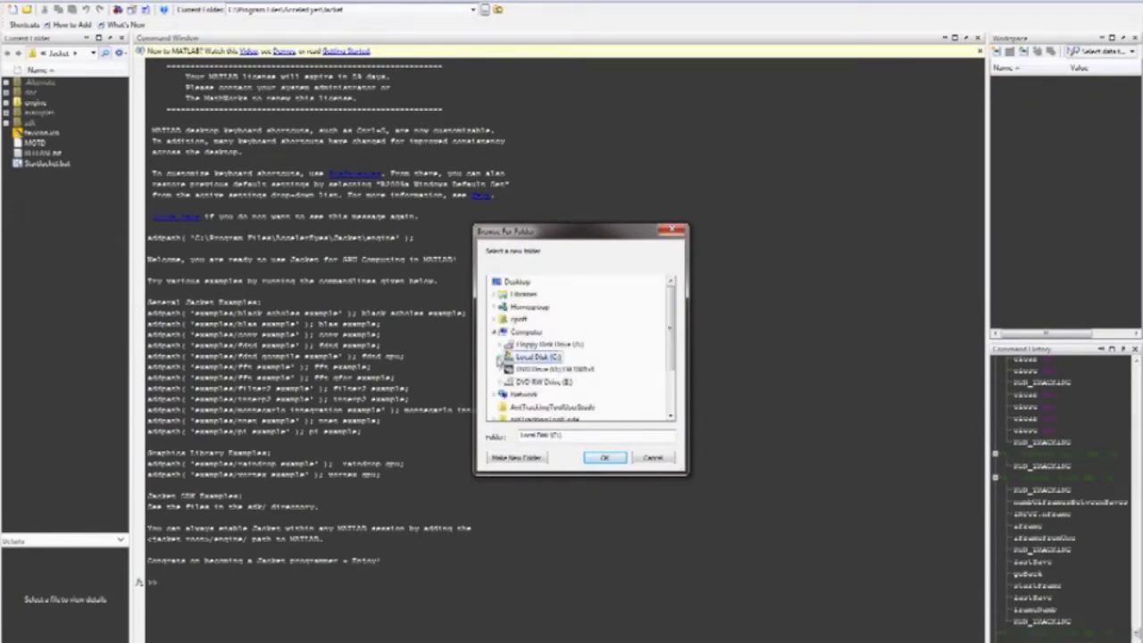
{"action": "scroll", "coordinate": [491, 353], "scroll_direction": "down", "scroll_amount": 2}
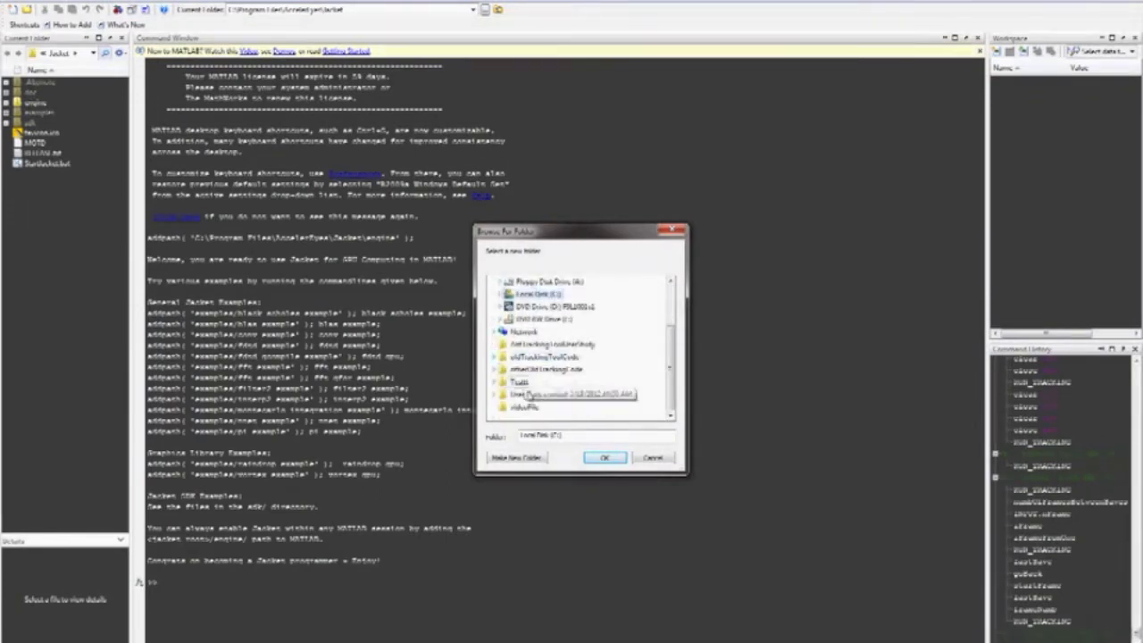
{"action": "left_click", "coordinate": [539, 347]}
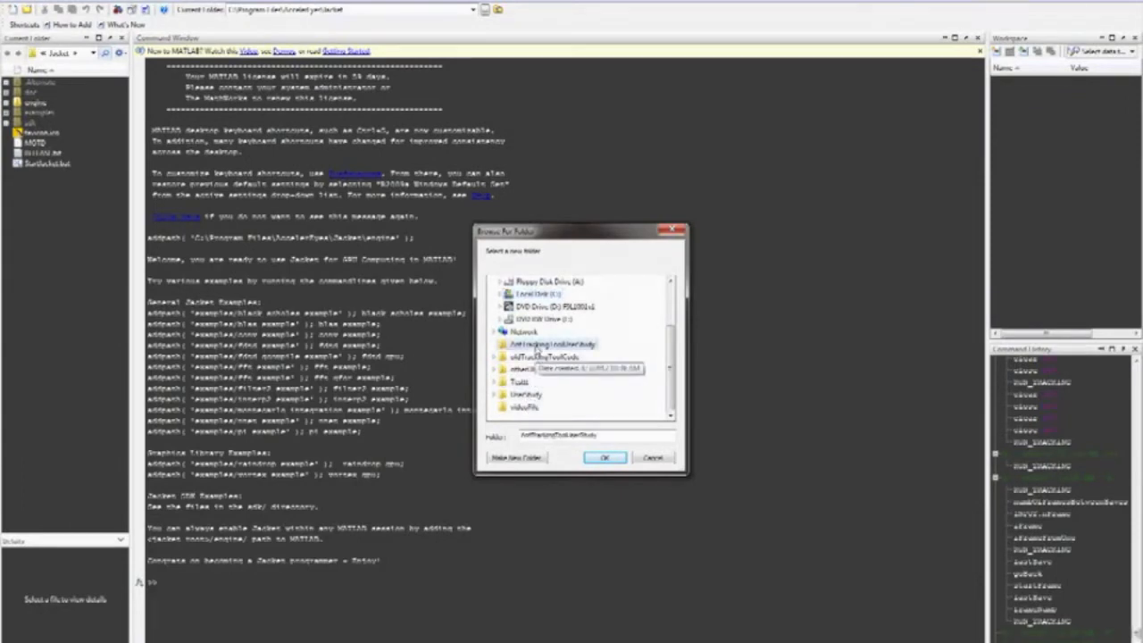
{"action": "left_click", "coordinate": [604, 458]}
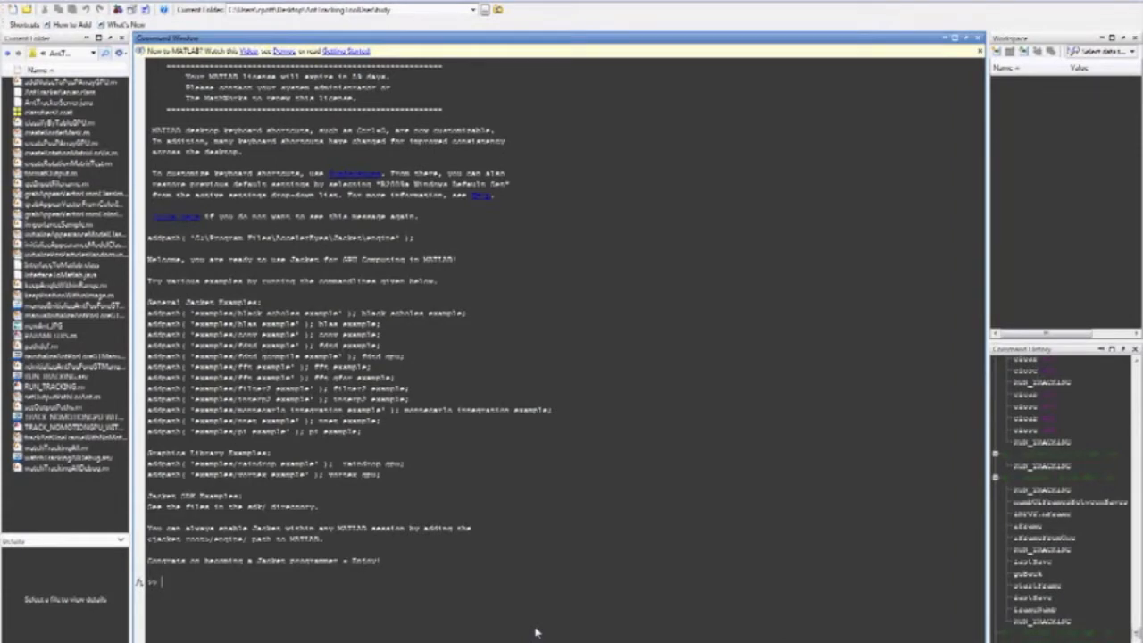
Run the RUN_TRACKING script in the MATLAB command window.
{"action": "type", "text": "RUN_TRACKING"}
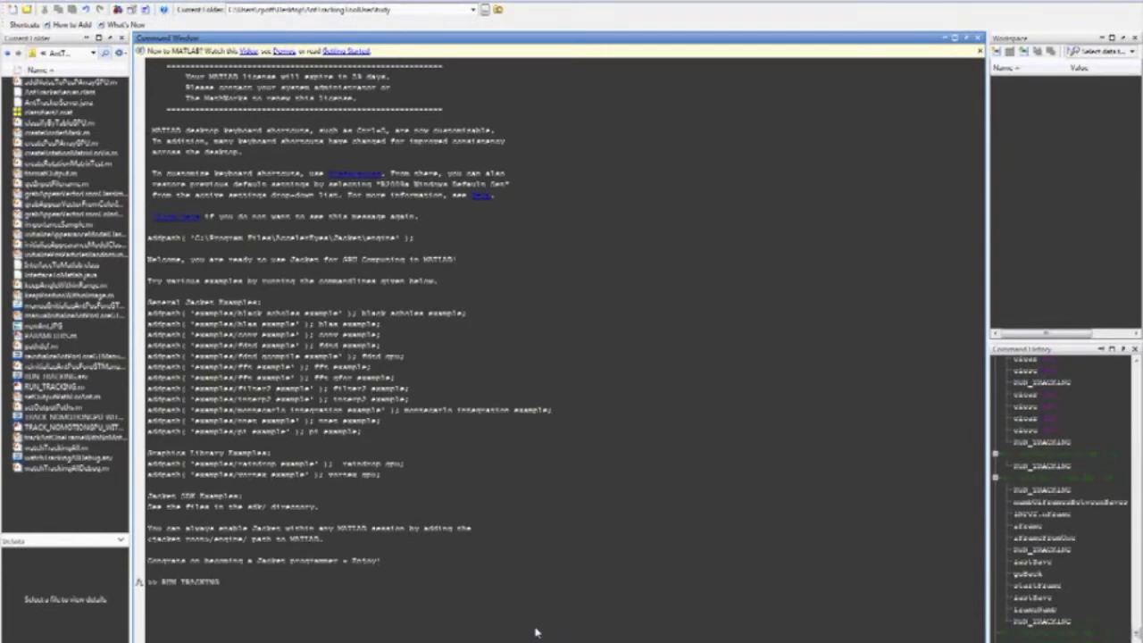
{"action": "key", "text": "Return"}
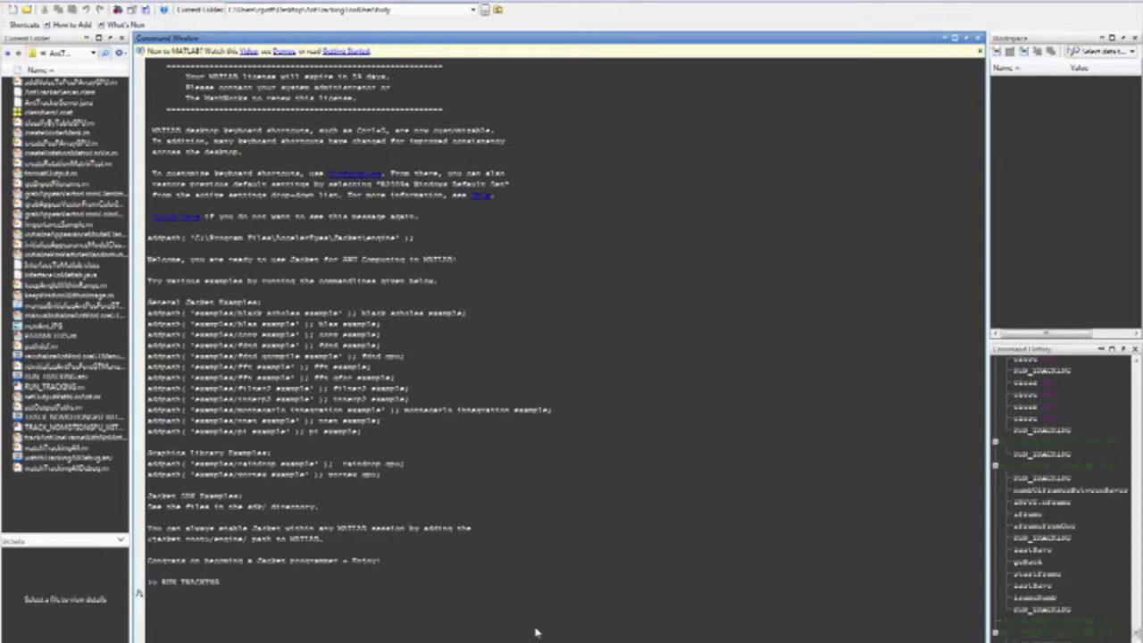
{"action": "key", "text": "Return"}
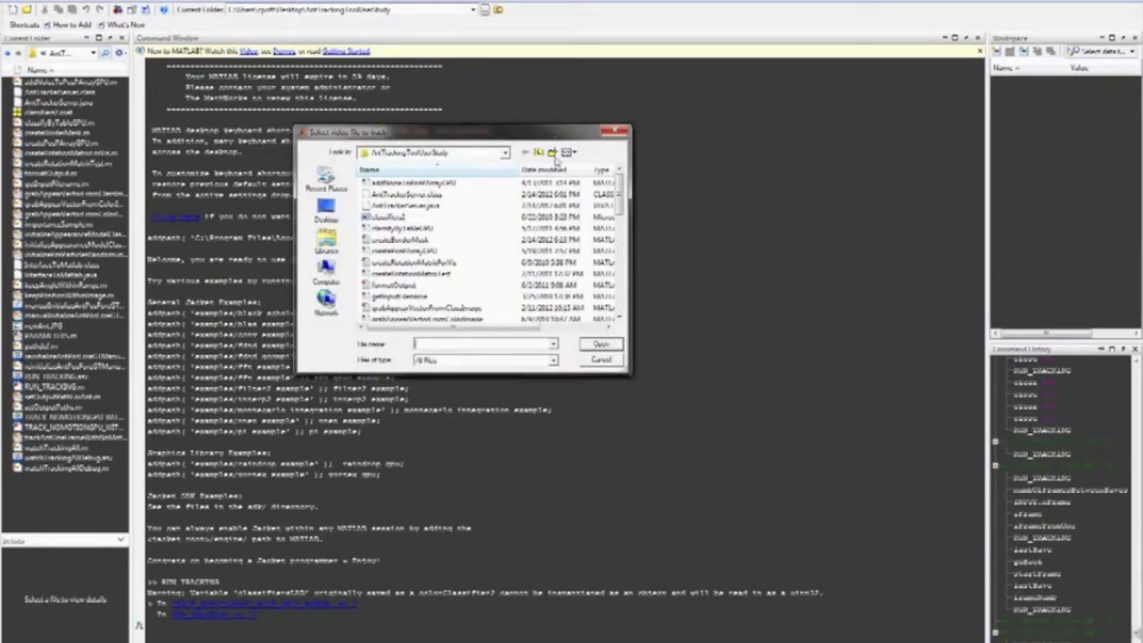
Open the colony video from the videoFile folder on the Desktop as the video file to track.
{"action": "left_click", "coordinate": [539, 153]}
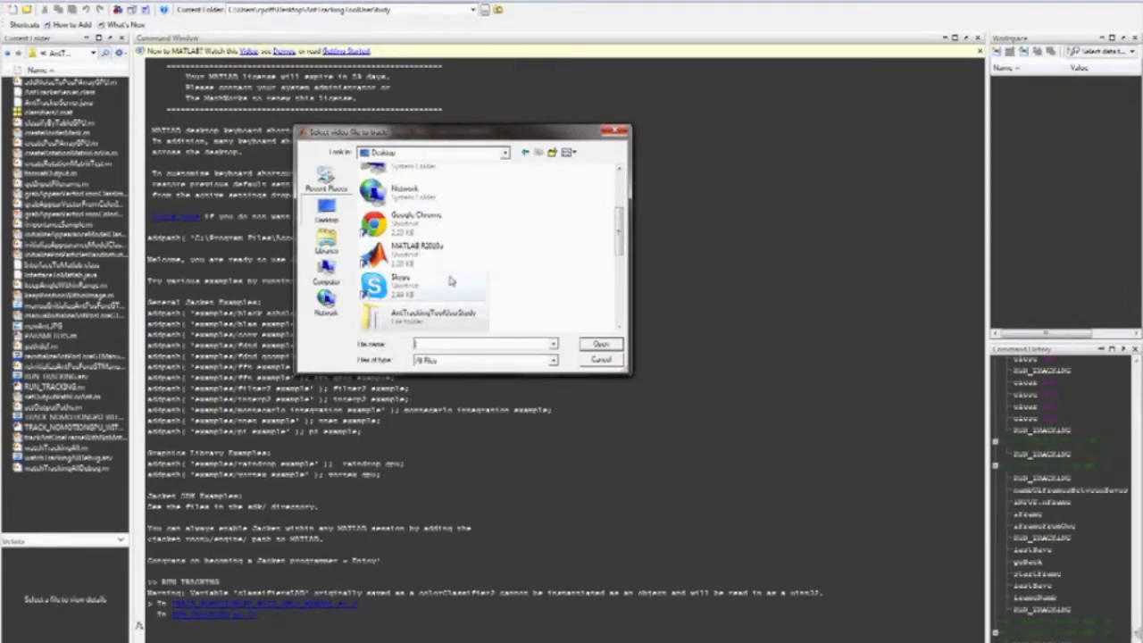
{"action": "left_click_drag", "start_coordinate": [619, 231], "coordinate": [619, 302]}
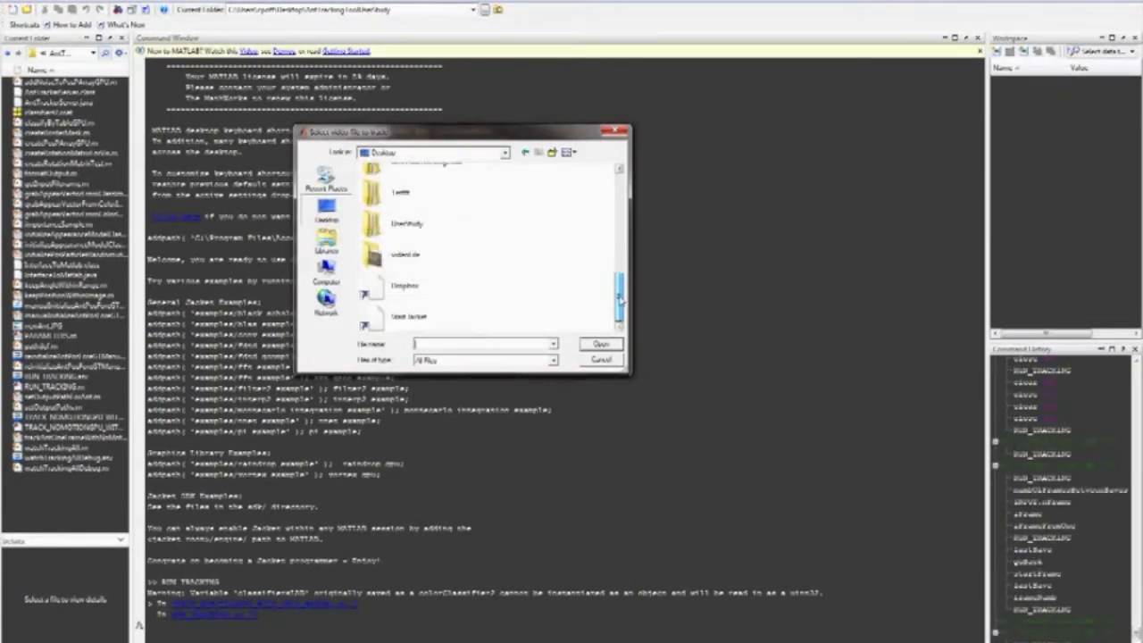
{"action": "double_click", "coordinate": [402, 252]}
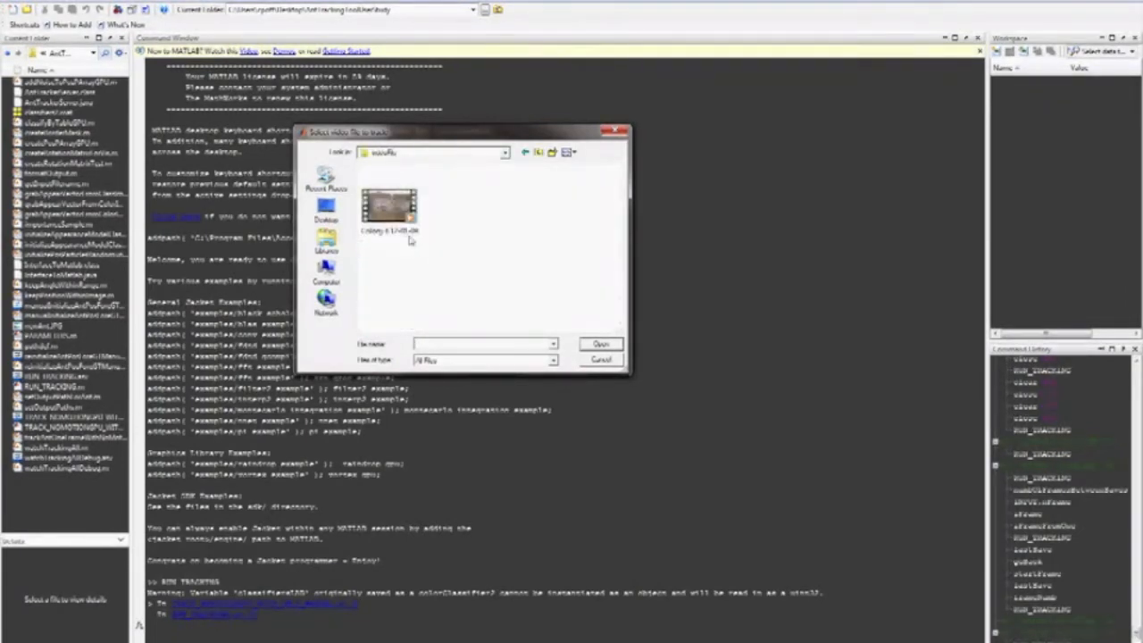
{"action": "left_click", "coordinate": [393, 211]}
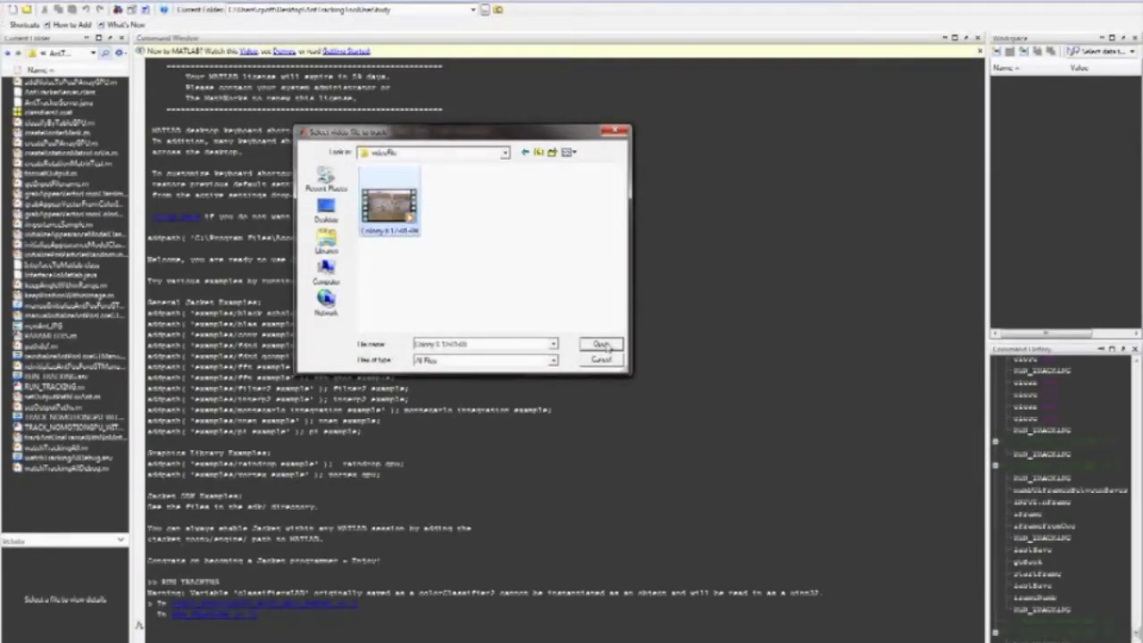
{"action": "left_click", "coordinate": [601, 345]}
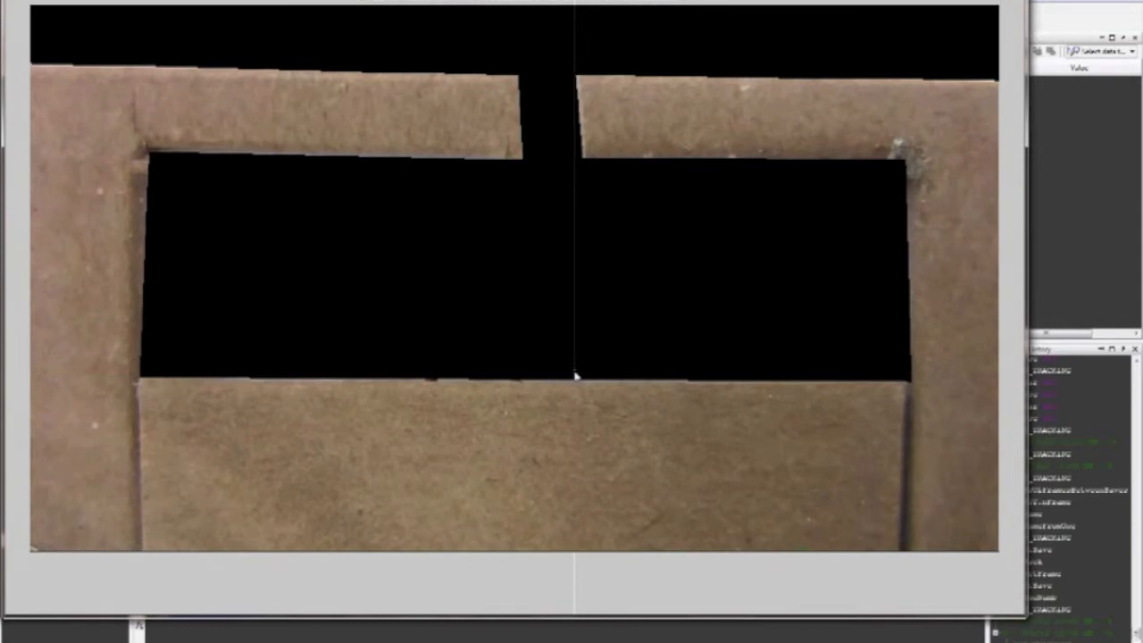
Finish the setup of the nest tracking region and set the total number of ants to be tracked to 75.
{"action": "left_click", "coordinate": [485, 284]}
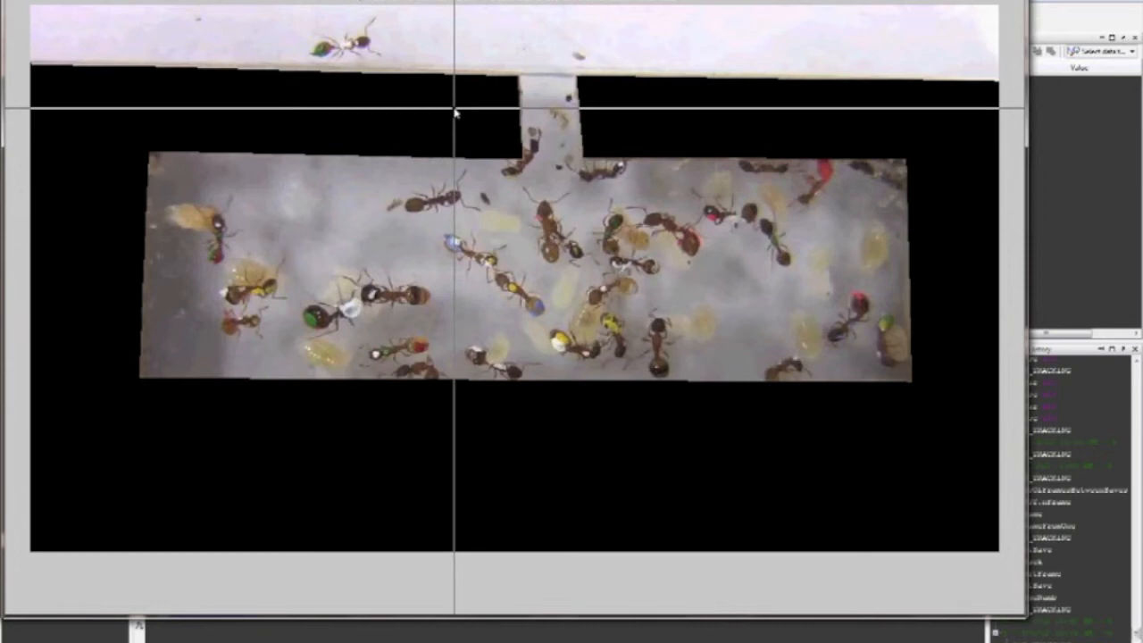
{"action": "left_click", "coordinate": [526, 232]}
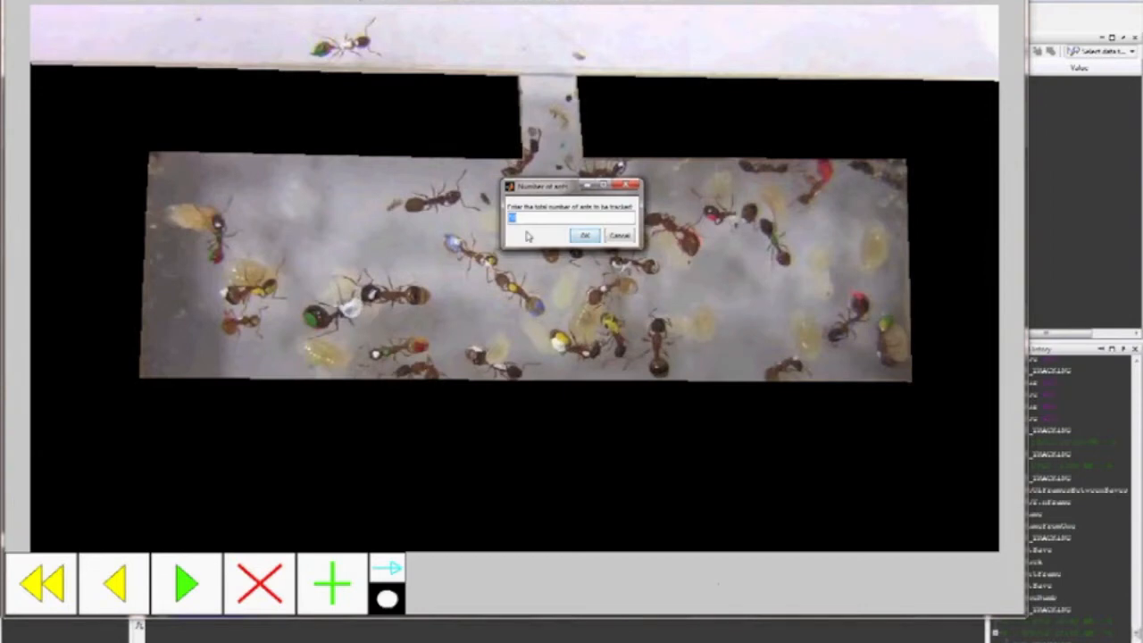
{"action": "type", "text": "75"}
{"action": "left_click", "coordinate": [590, 241]}
{"action": "left_click", "coordinate": [585, 236]}
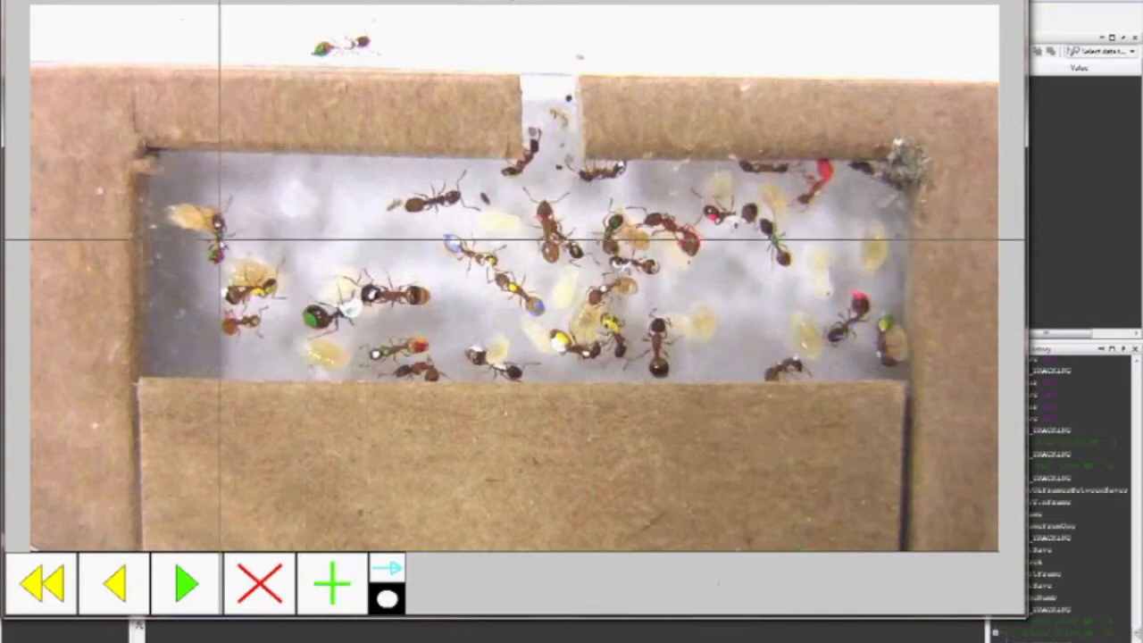
Mark the position and heading of the ants at the nest's left side and along its lower wall.
{"action": "left_click", "coordinate": [220, 211]}
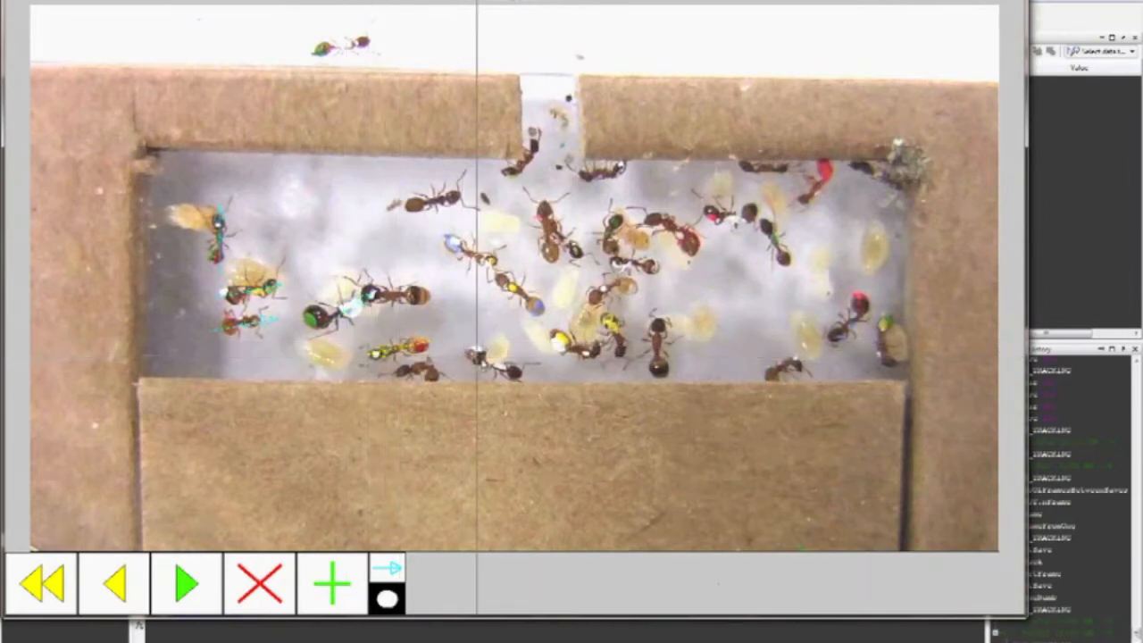
{"action": "left_click", "coordinate": [423, 403]}
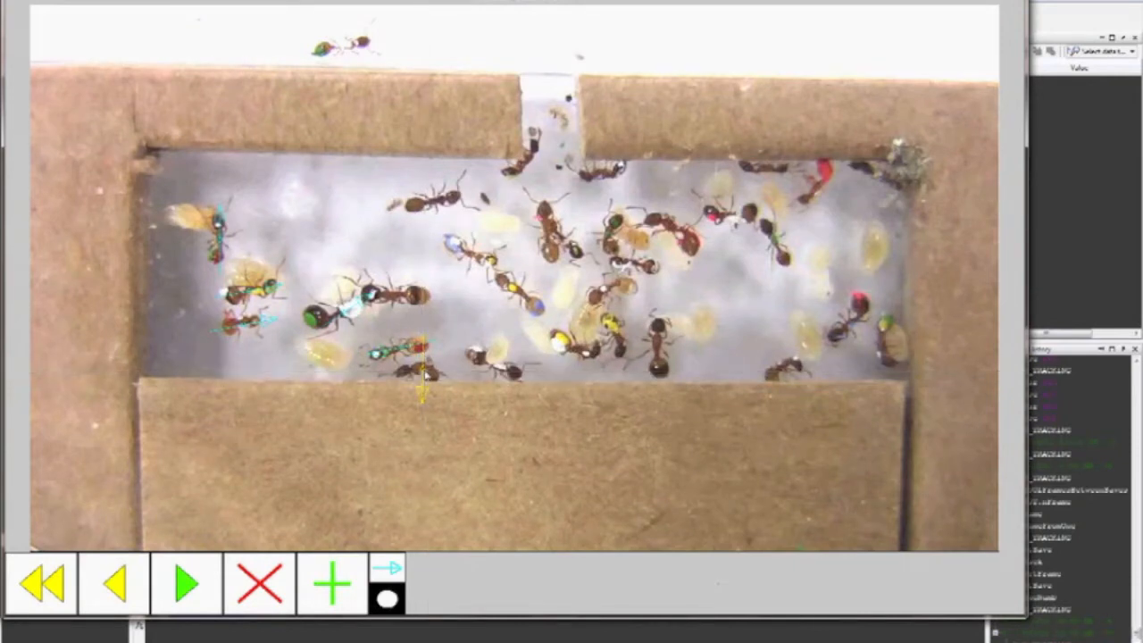
{"action": "left_click", "coordinate": [422, 375]}
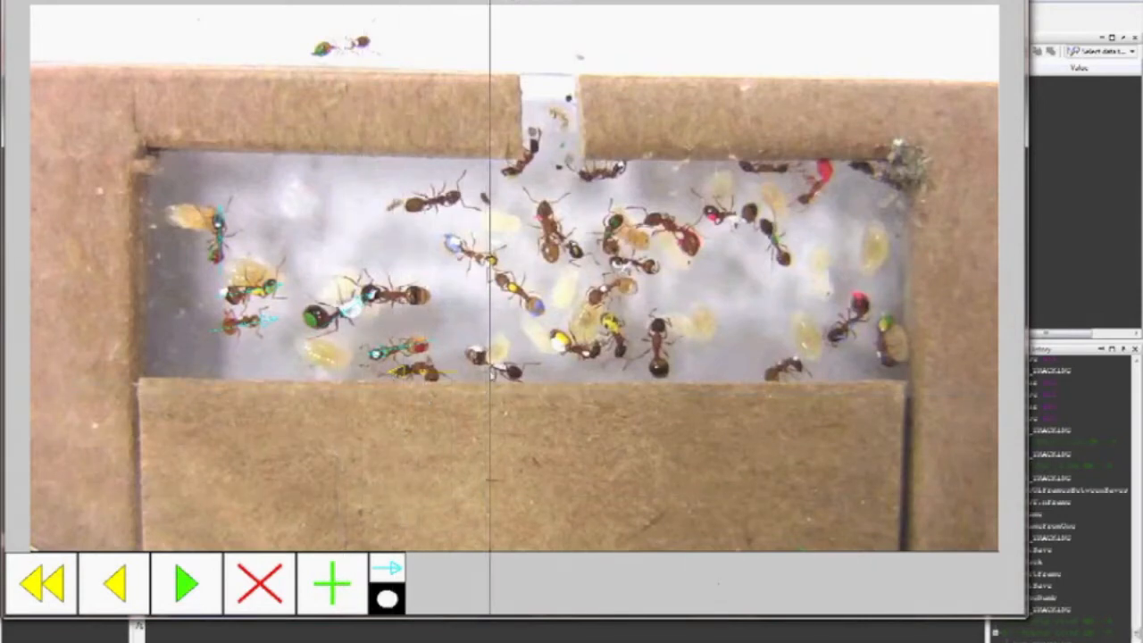
{"action": "left_click", "coordinate": [525, 378]}
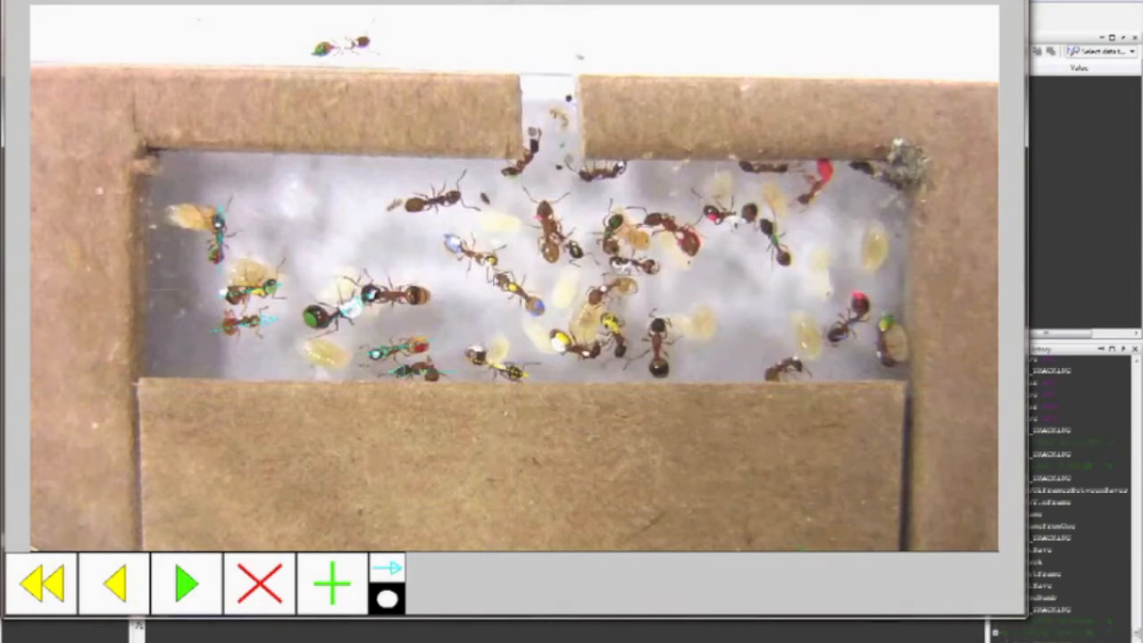
Mark the position and heading of the ants in the middle of the nest, including the dark one near the lower wall.
{"action": "left_click", "coordinate": [473, 251]}
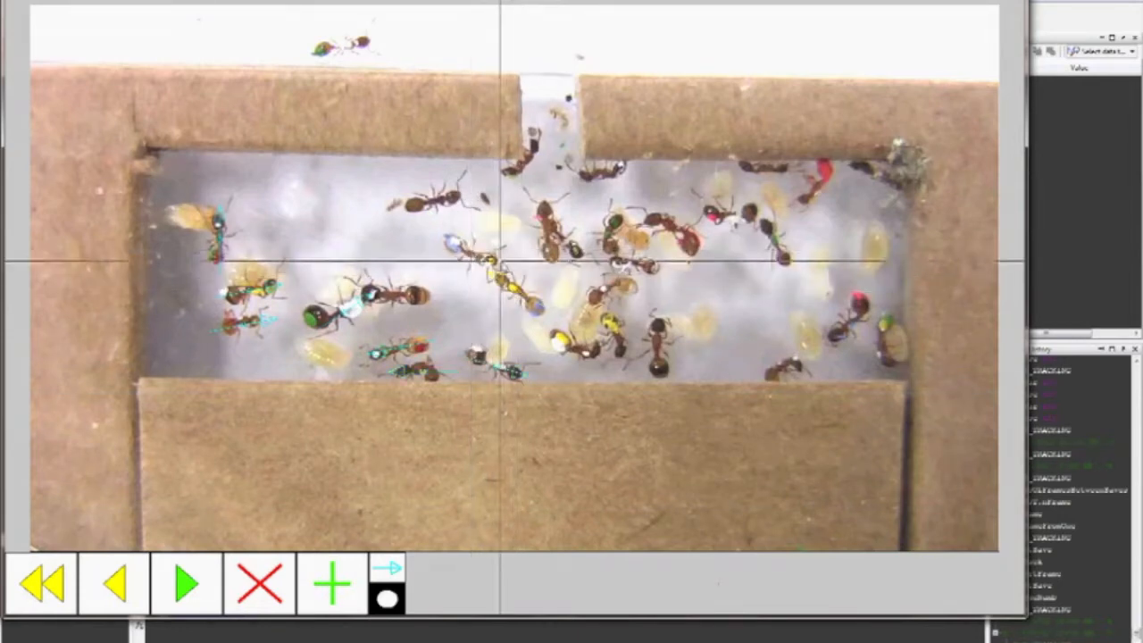
{"action": "left_click", "coordinate": [434, 200]}
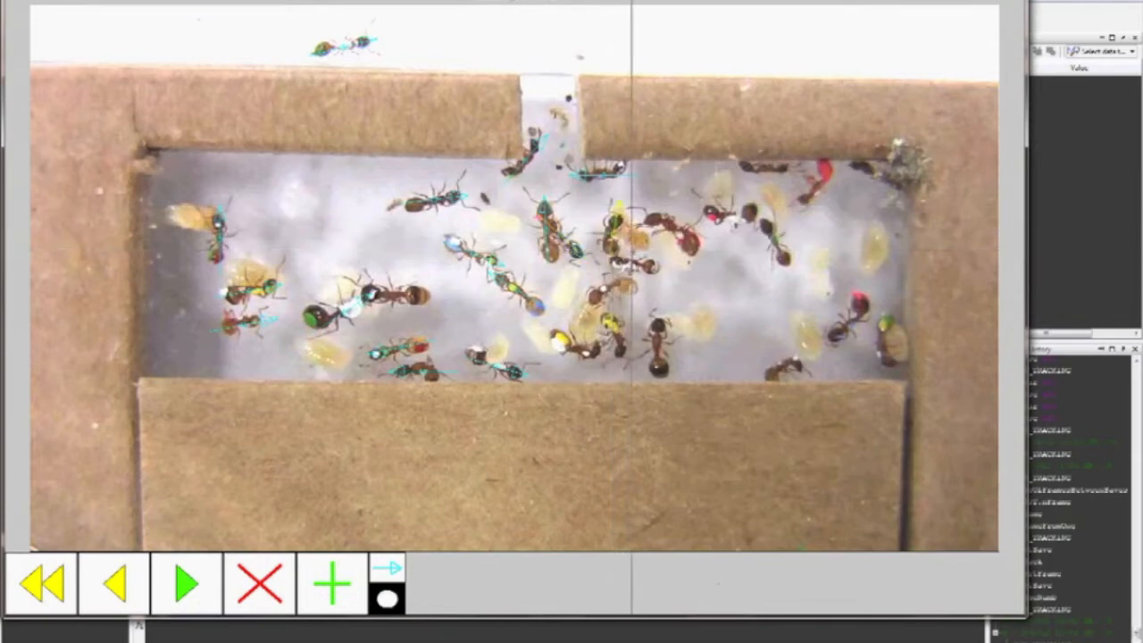
{"action": "left_click", "coordinate": [635, 261]}
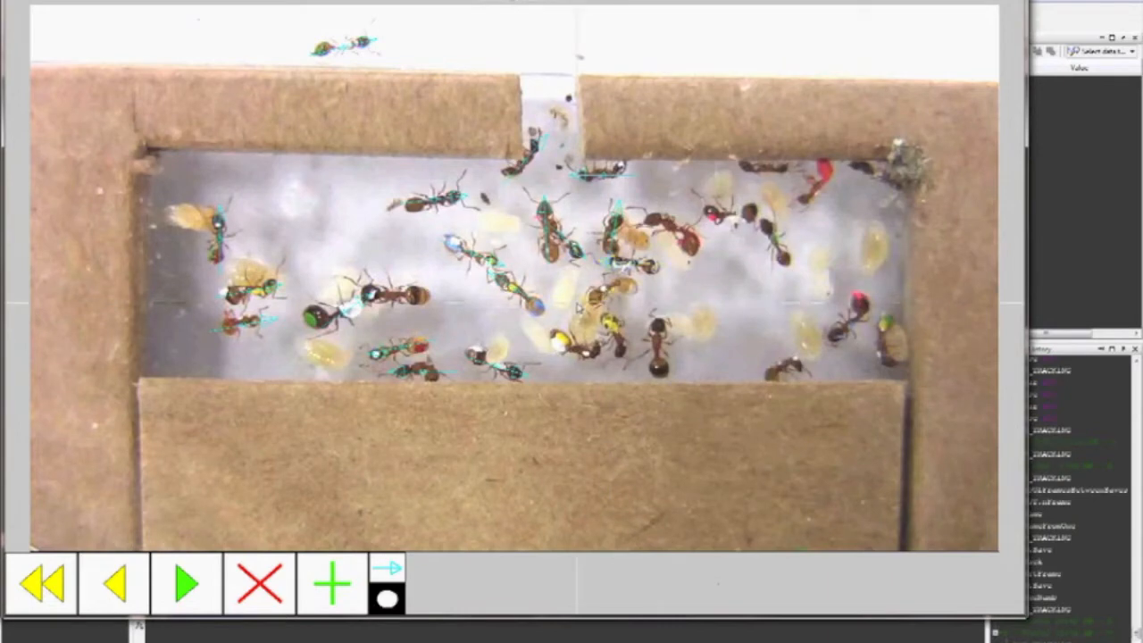
{"action": "left_click", "coordinate": [625, 368]}
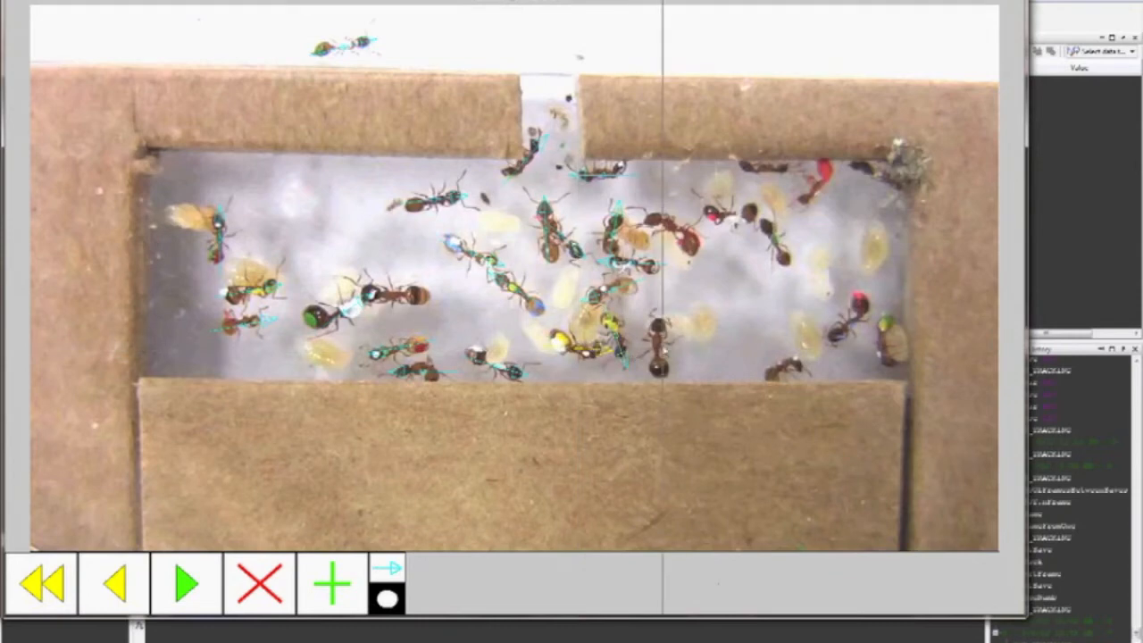
{"action": "left_click", "coordinate": [659, 375]}
{"action": "left_click", "coordinate": [659, 315]}
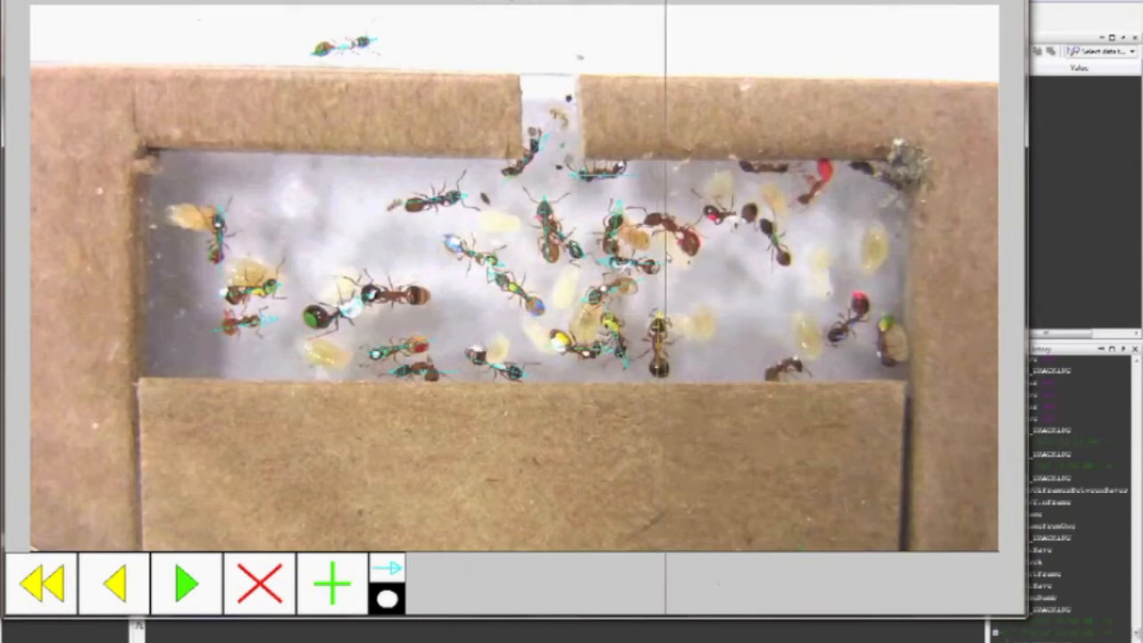
Mark the position and heading of the ants in the nest's right part and advance the tracking.
{"action": "left_click", "coordinate": [676, 234]}
{"action": "left_click", "coordinate": [641, 217]}
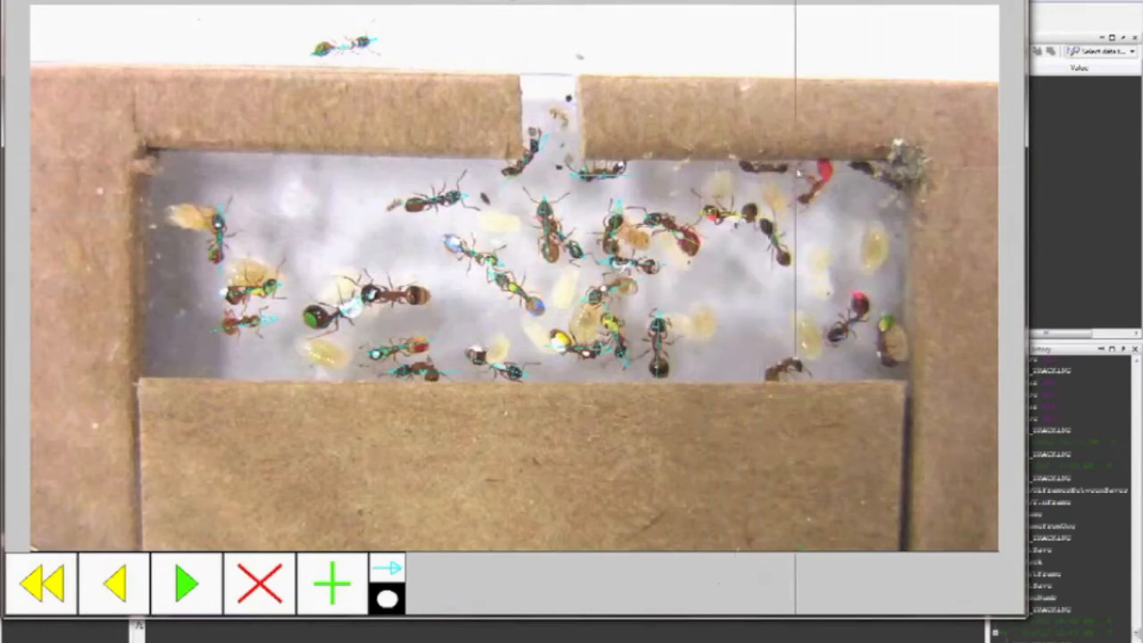
{"action": "left_click", "coordinate": [799, 169]}
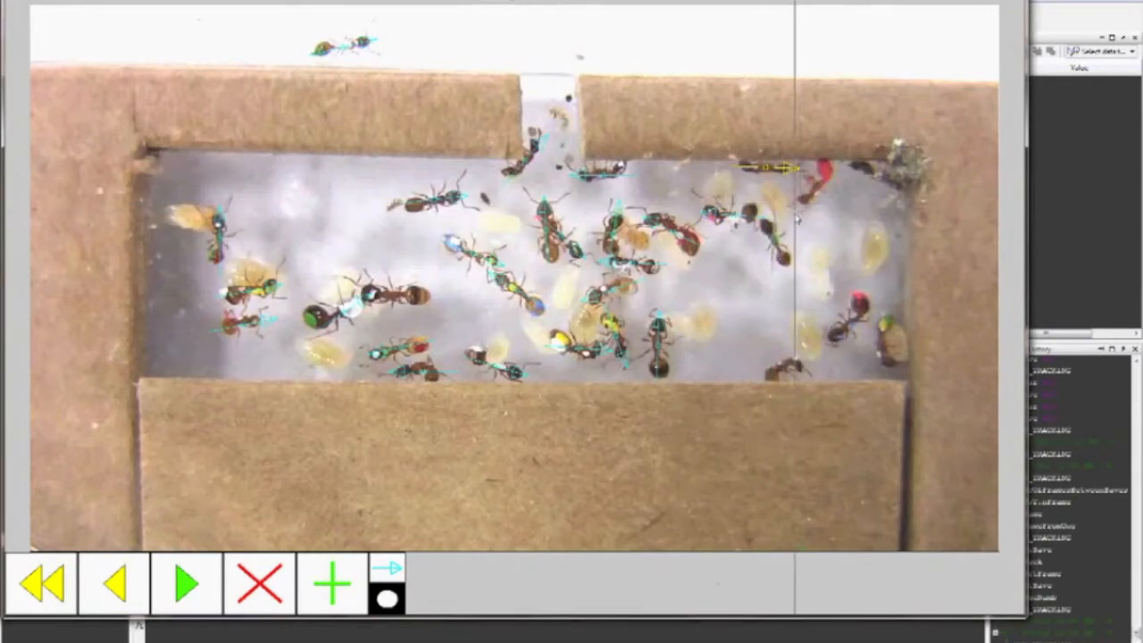
{"action": "left_click", "coordinate": [799, 216]}
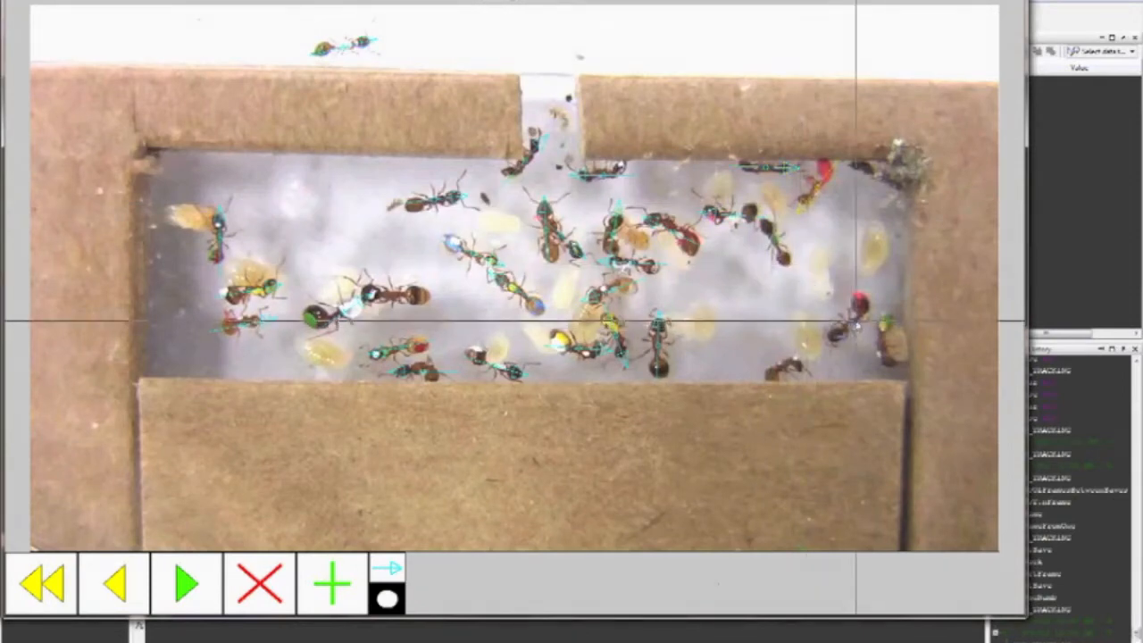
{"action": "left_click", "coordinate": [799, 366]}
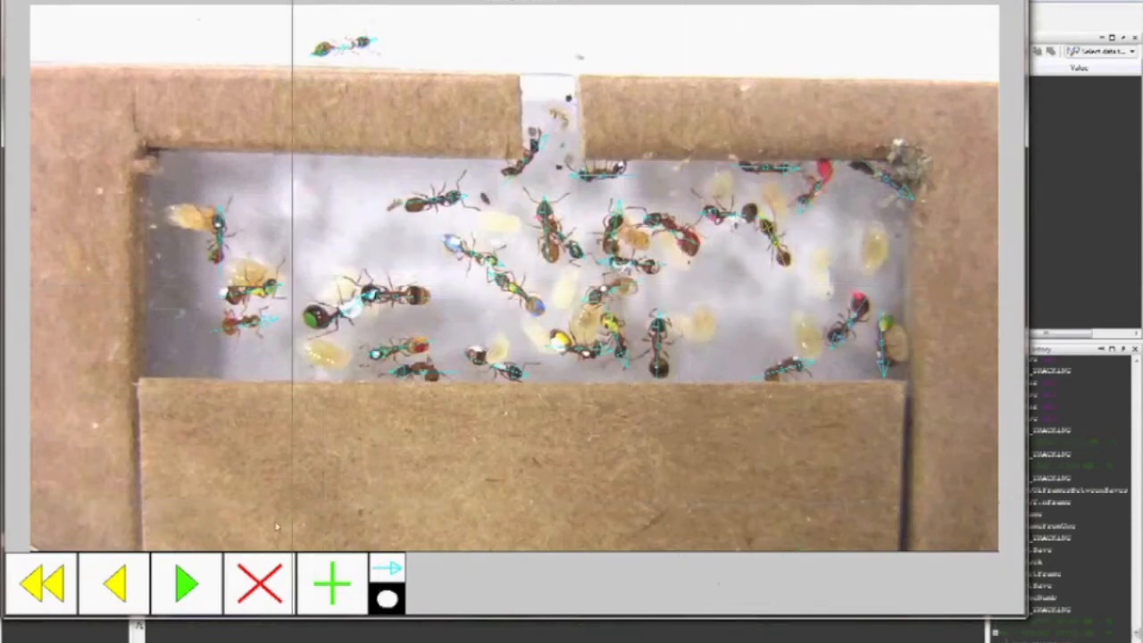
{"action": "left_click", "coordinate": [176, 596]}
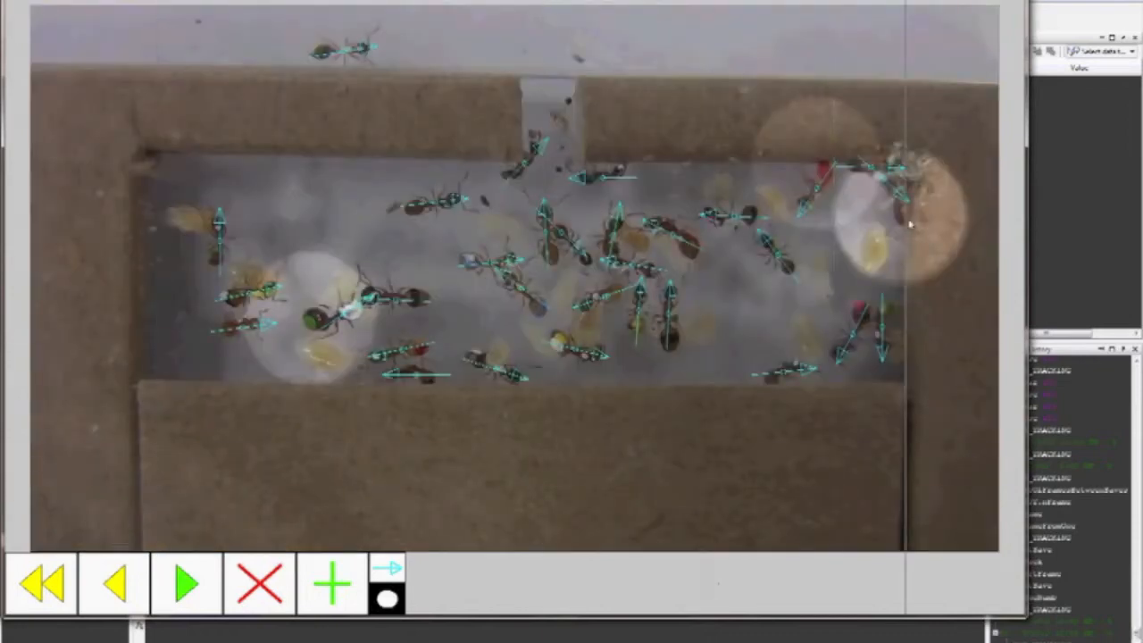
Select the ant in the nest's upper-right corner and one in the middle, hide the spotlights, and switch the heading arrows off and on.
{"action": "left_click", "coordinate": [884, 179]}
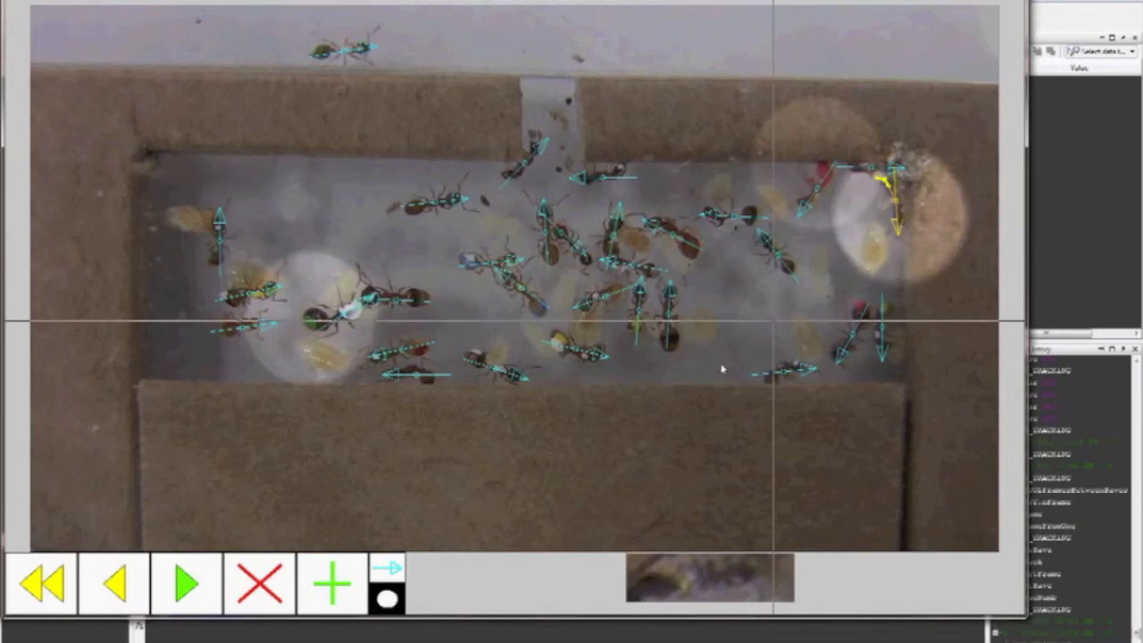
{"action": "left_click", "coordinate": [388, 600]}
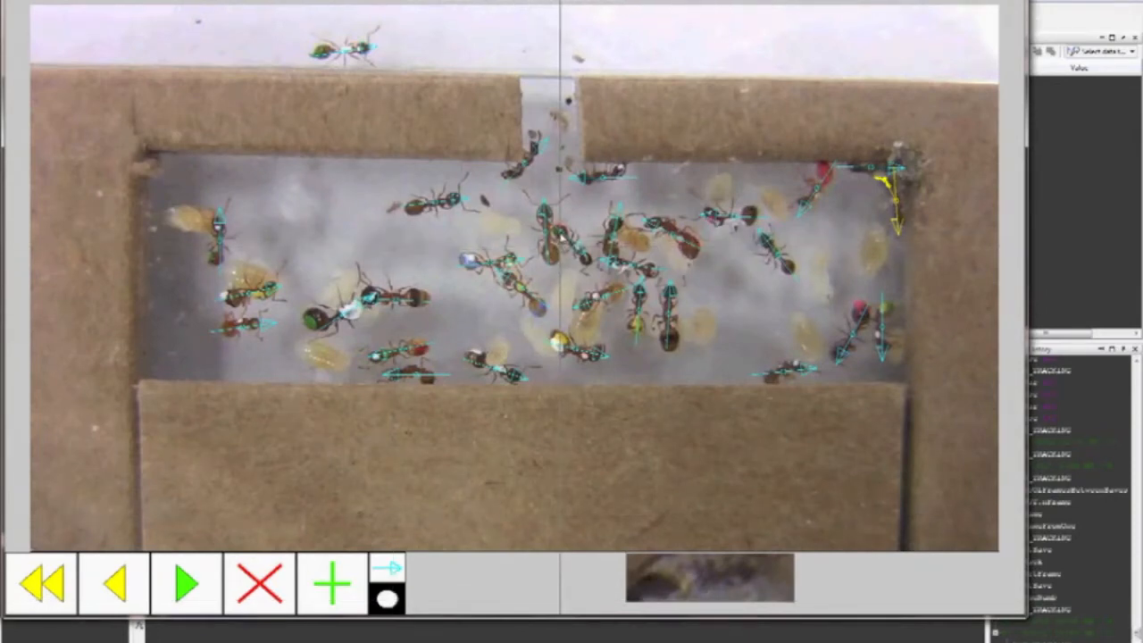
{"action": "left_click", "coordinate": [565, 241]}
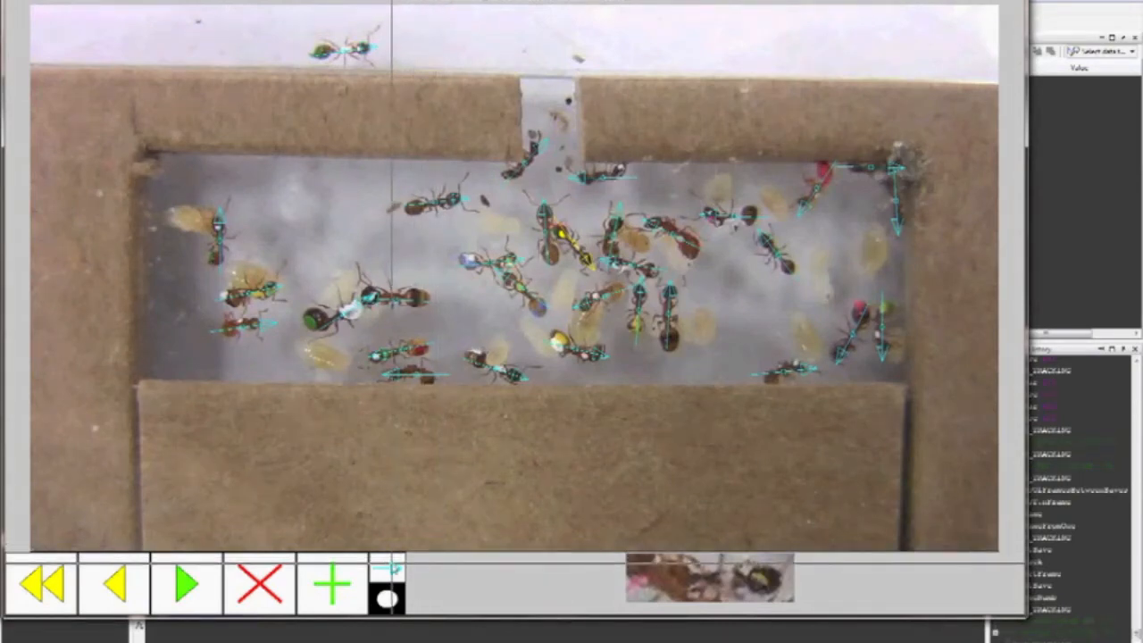
{"action": "left_click", "coordinate": [391, 568]}
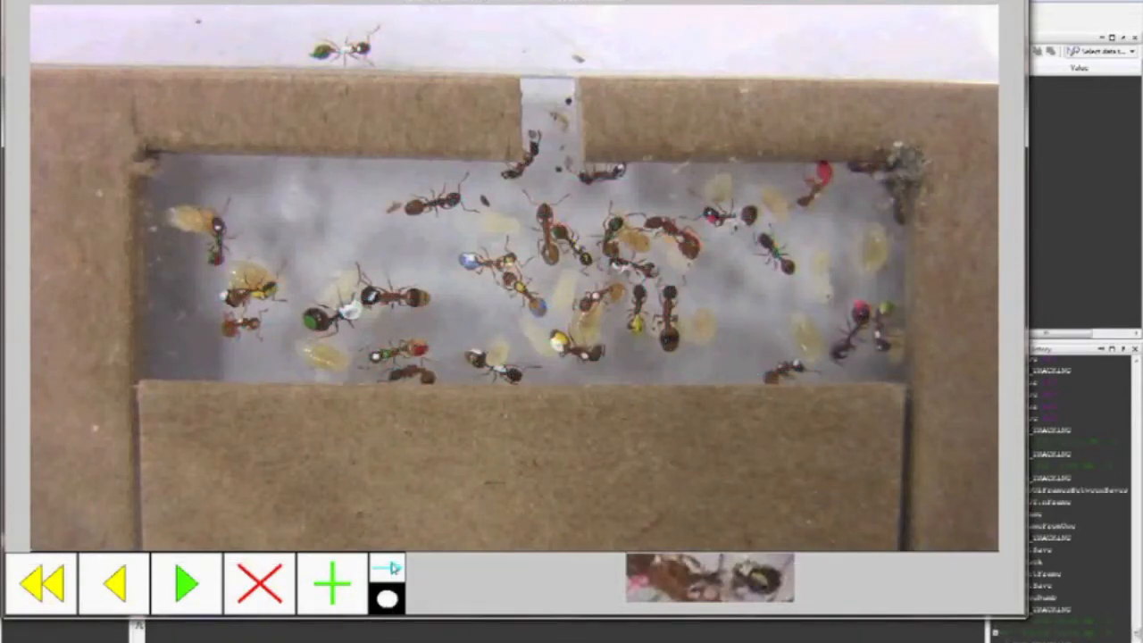
{"action": "left_click", "coordinate": [391, 567]}
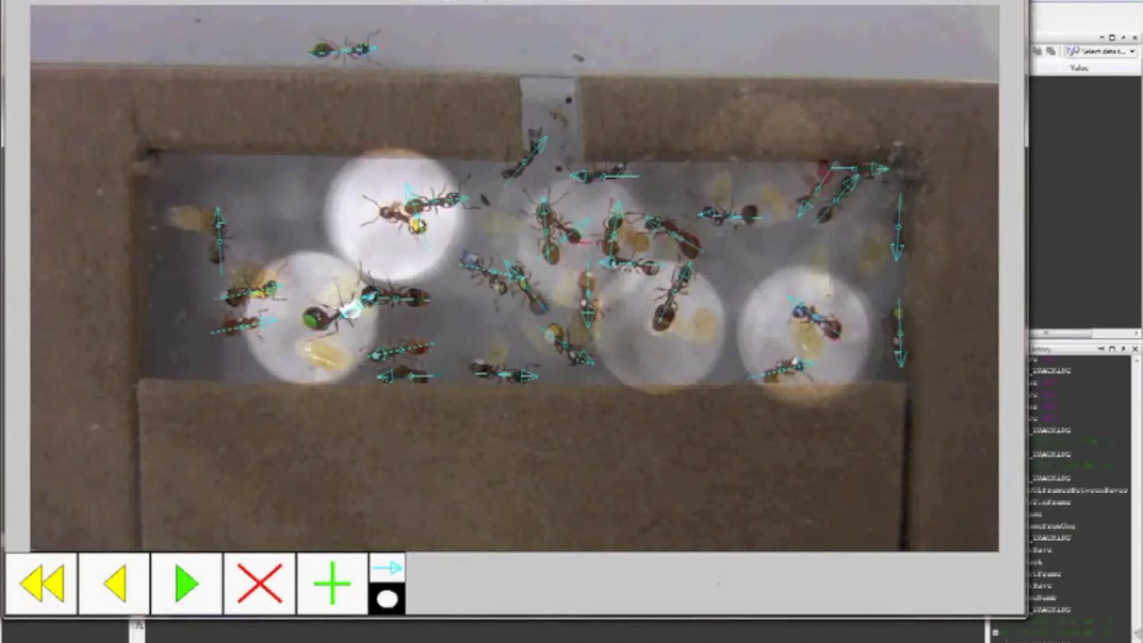
Display the track of the spotlighted ant in the nest's upper-left part and hide the spotlights.
{"action": "left_click", "coordinate": [416, 227]}
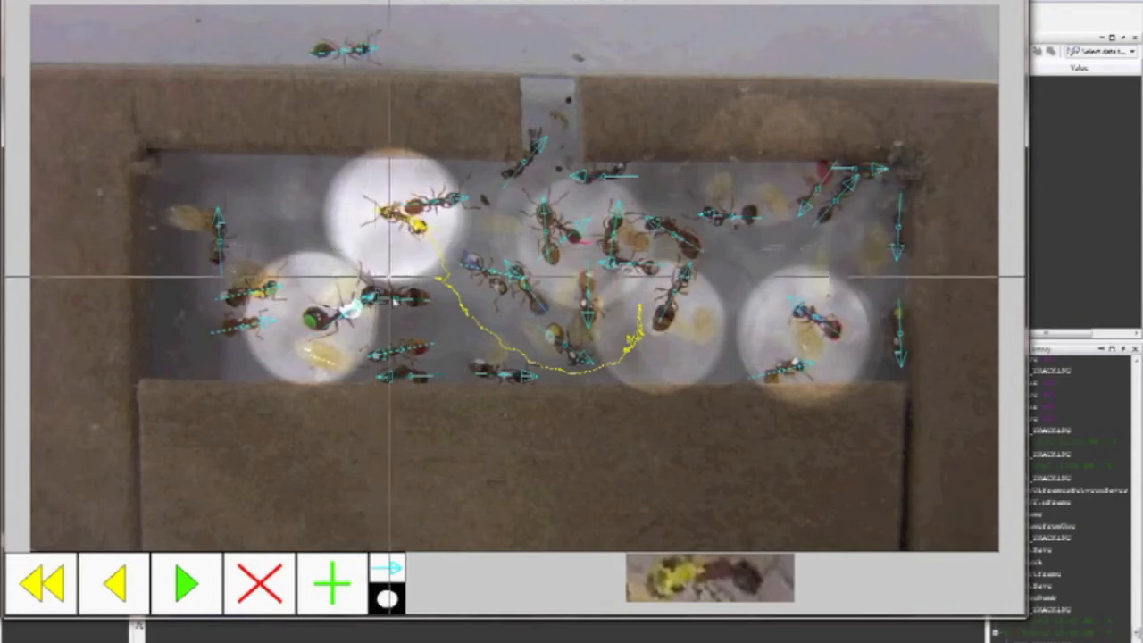
{"action": "left_click", "coordinate": [389, 600]}
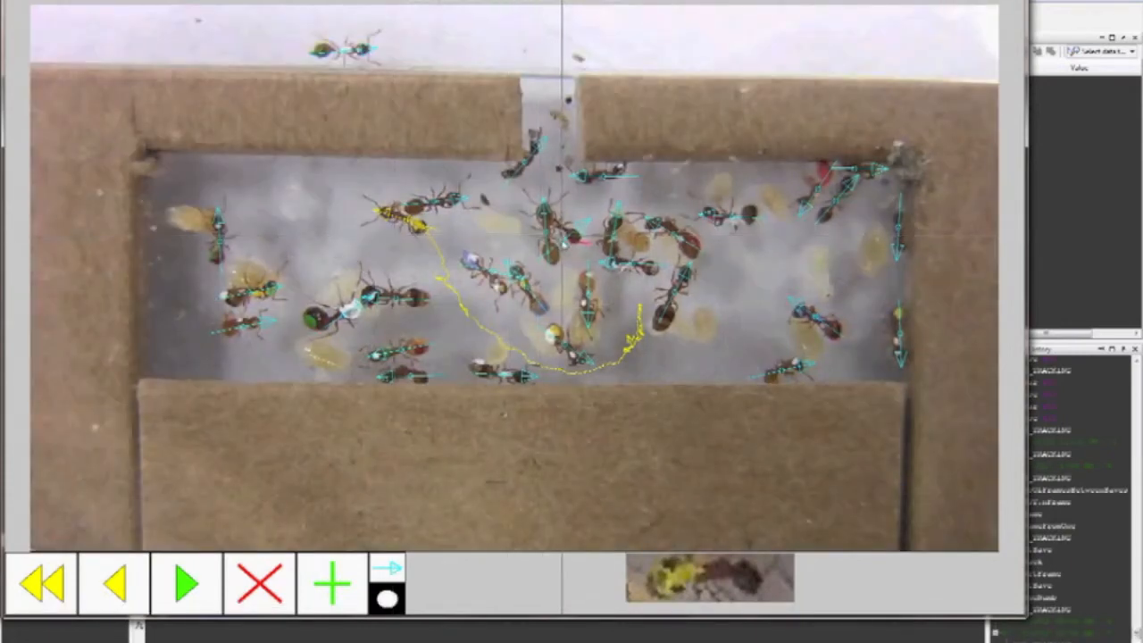
Select the ant just below the nest entrance and go back through the earlier tracked frames.
{"action": "left_click", "coordinate": [561, 233]}
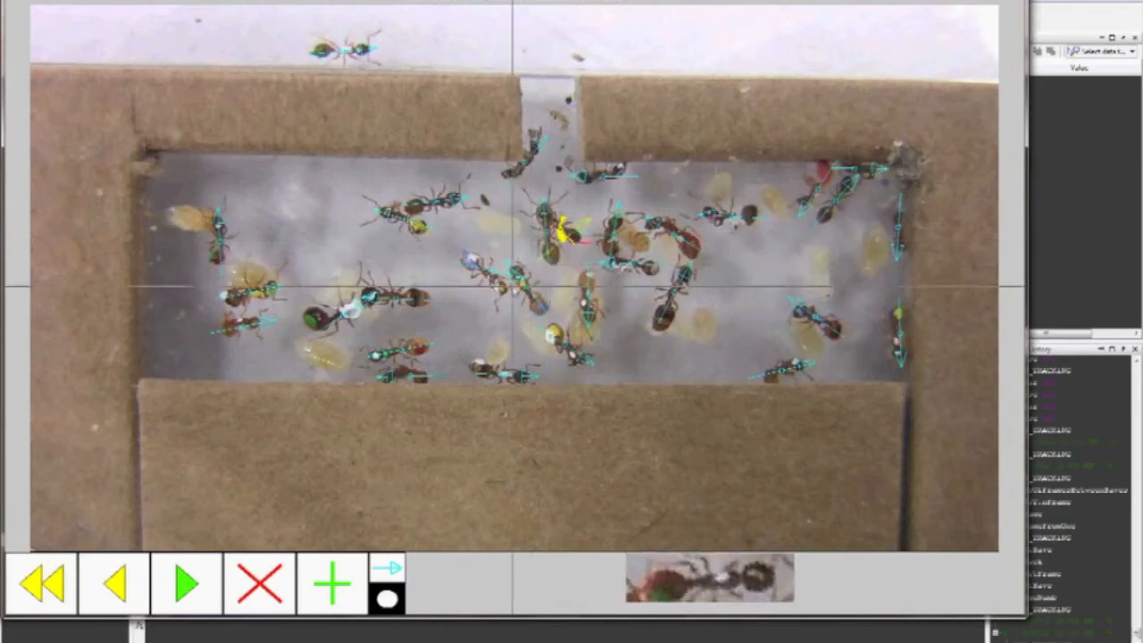
{"action": "left_click", "coordinate": [119, 585]}
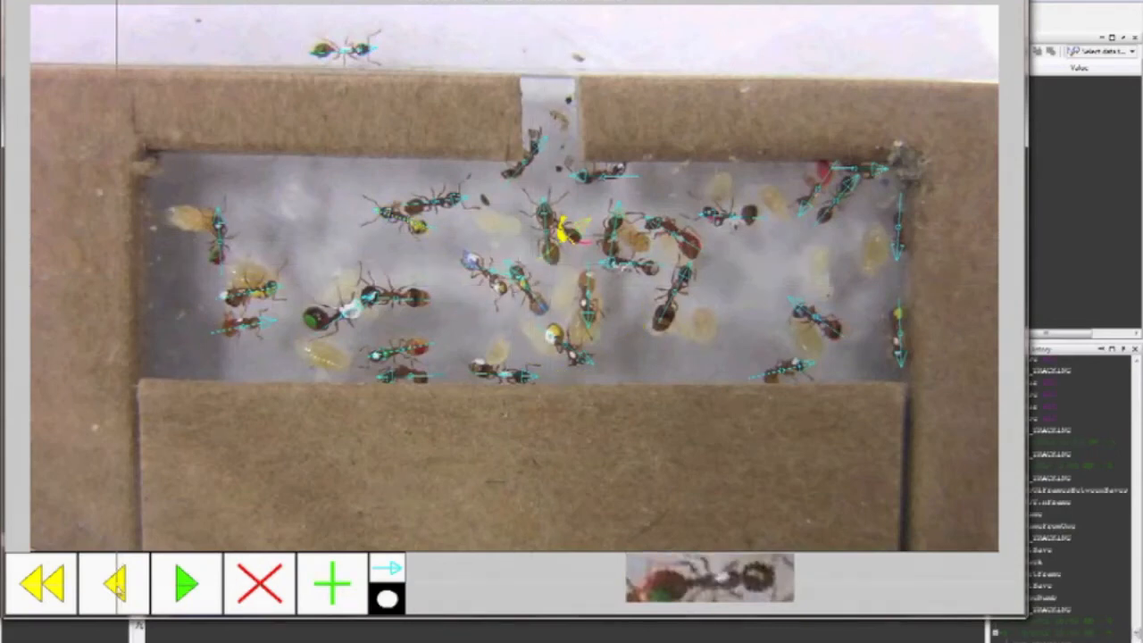
{"action": "left_click", "coordinate": [118, 591]}
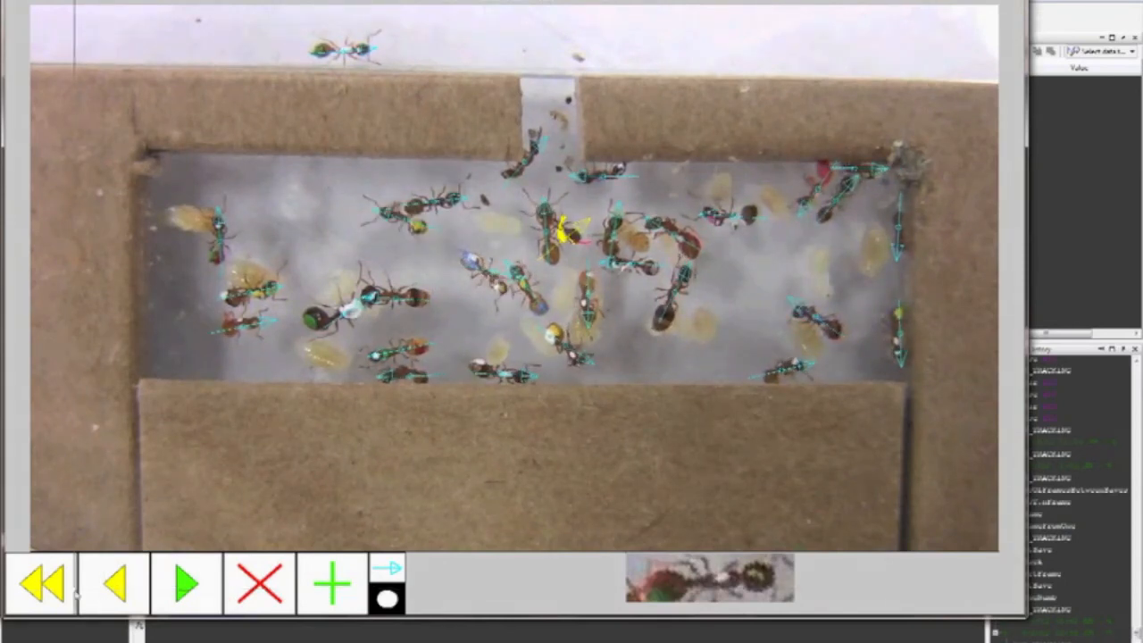
{"action": "left_click", "coordinate": [47, 592]}
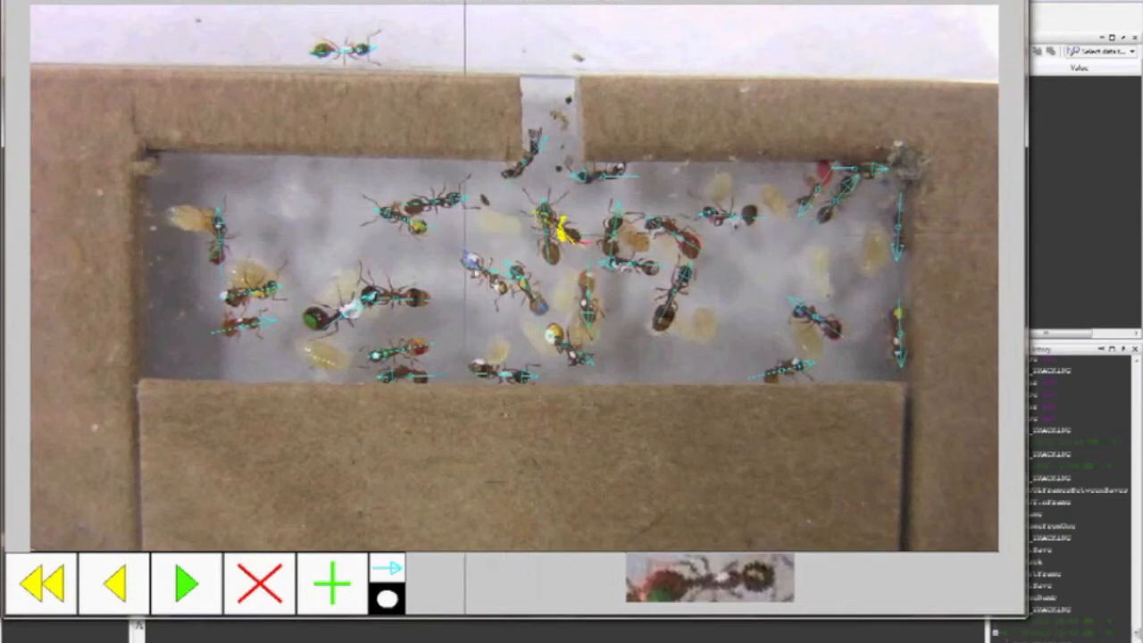
Select the blue-marked ant left of the nest's centre and advance the tracking.
{"action": "left_click", "coordinate": [485, 274]}
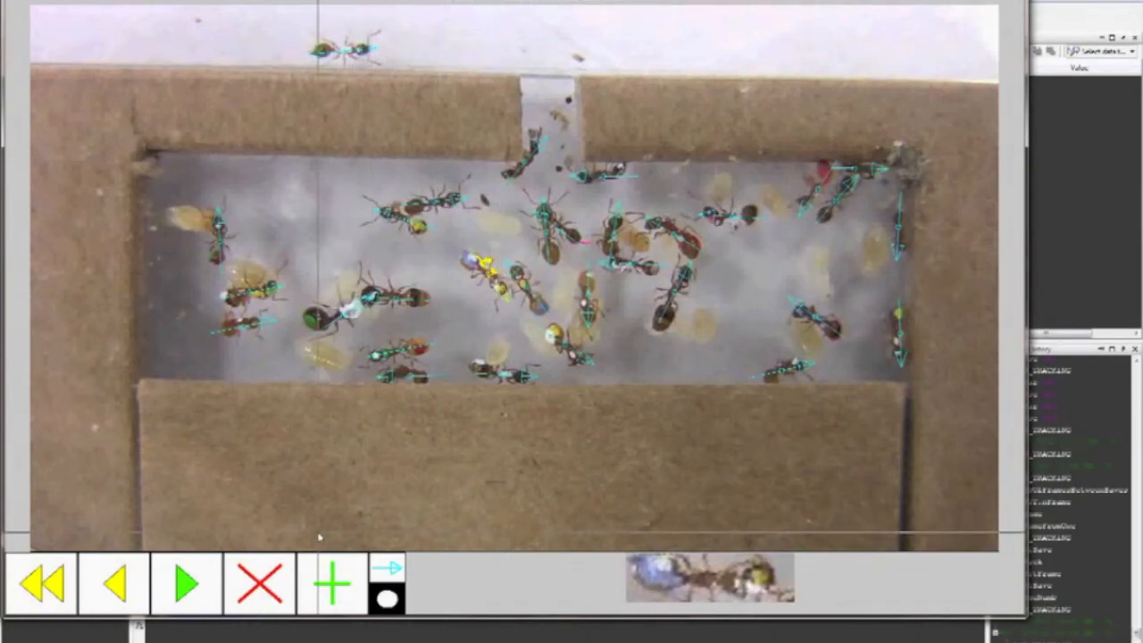
{"action": "left_click", "coordinate": [185, 584]}
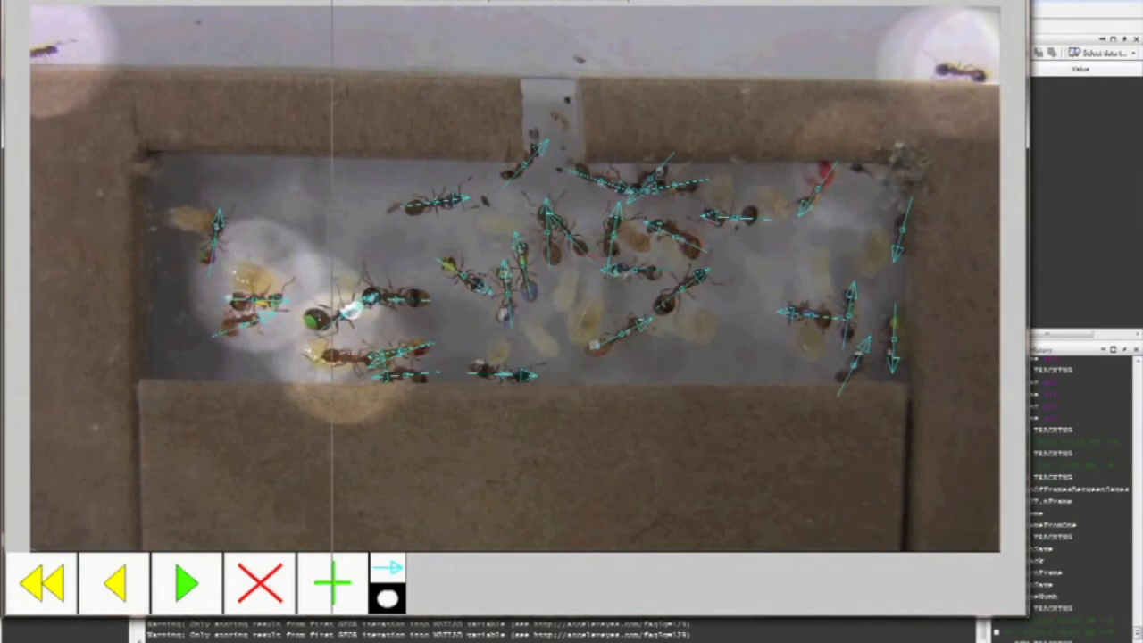
Select each of the two overlapping ants in the spotlight near the nest's lower-left wall to display their tracks.
{"action": "left_click", "coordinate": [394, 355]}
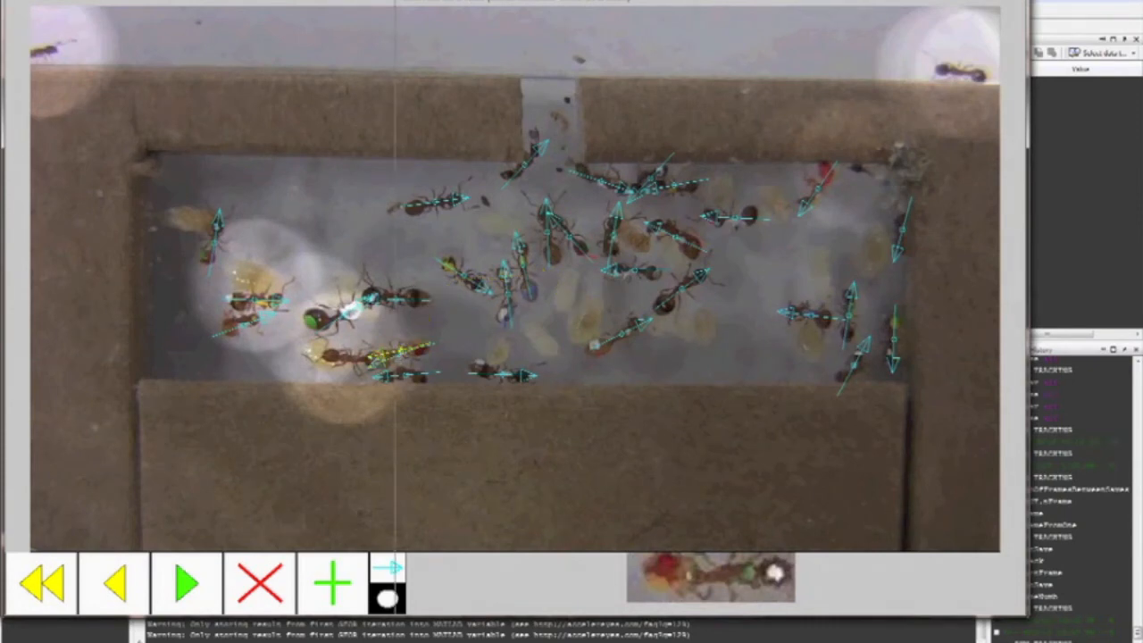
{"action": "left_click", "coordinate": [396, 362]}
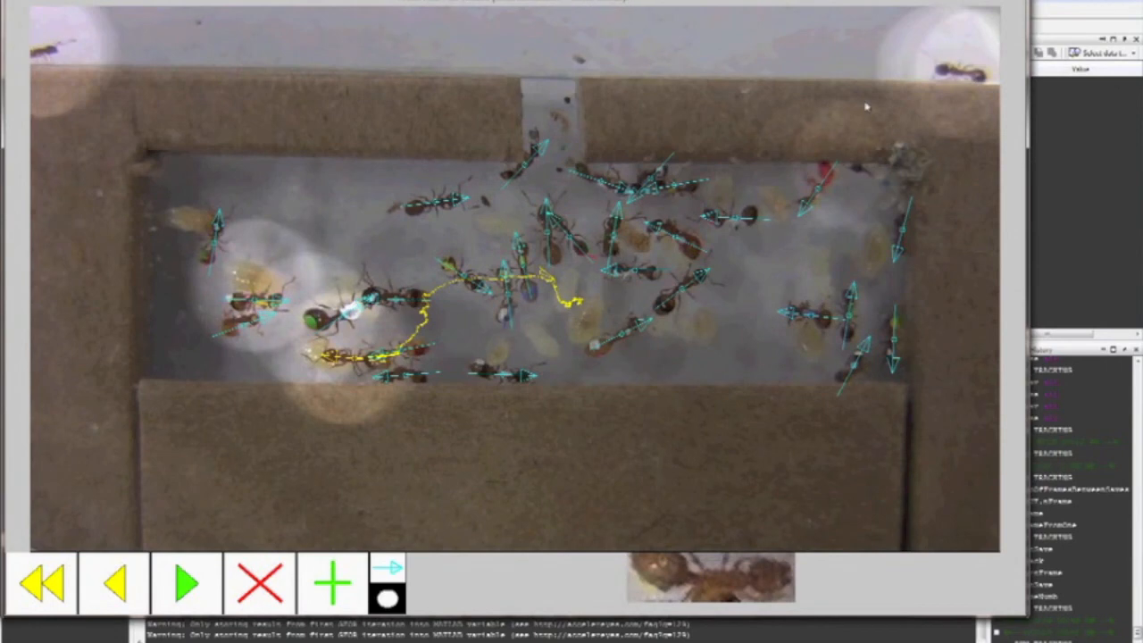
Mark the untracked ant outside the nest in the upper-right spotlight.
{"action": "left_click", "coordinate": [961, 69]}
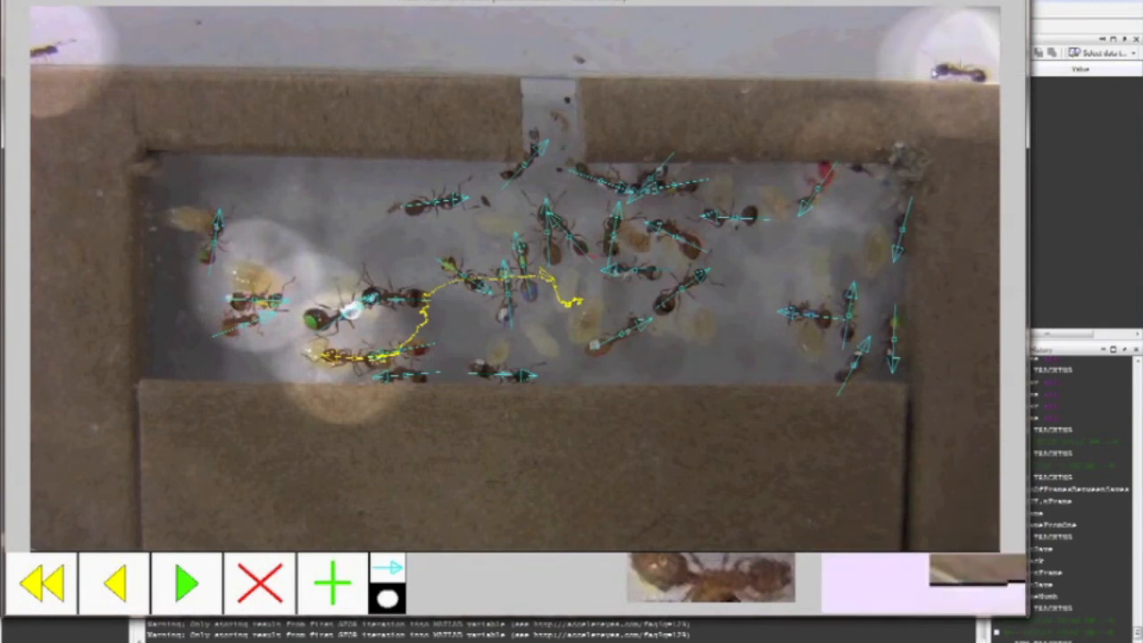